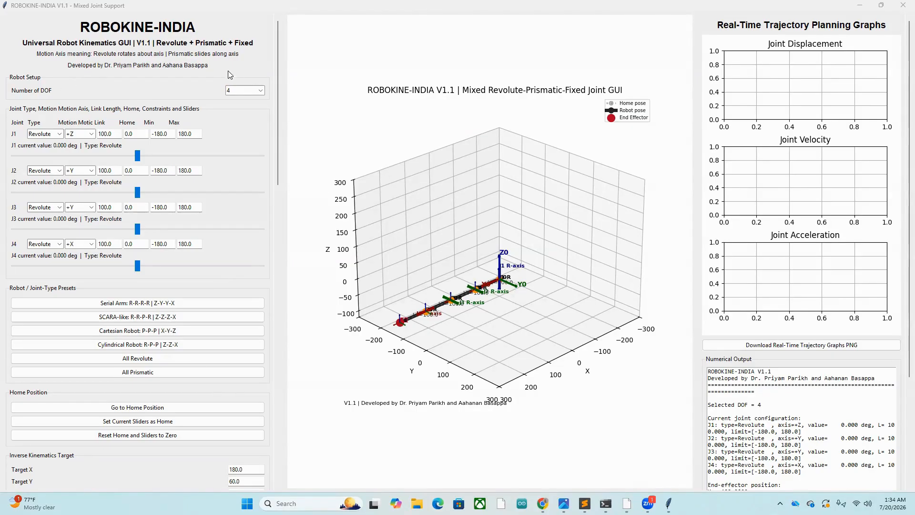
Keep the robot at 4 degrees of freedom and apply the Serial Arm R-R-R-R preset
{"action": "left_click", "coordinate": [244, 90]}
{"action": "left_click", "coordinate": [241, 69]}
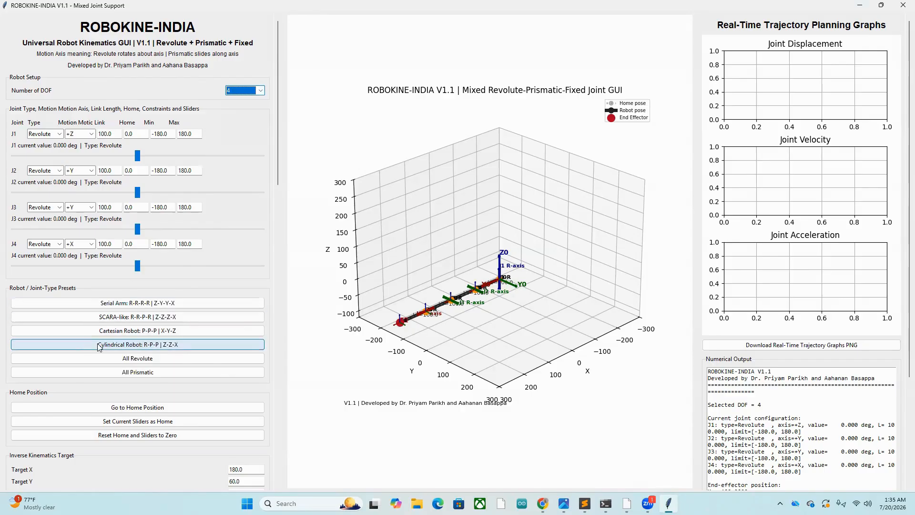
{"action": "left_click", "coordinate": [105, 305]}
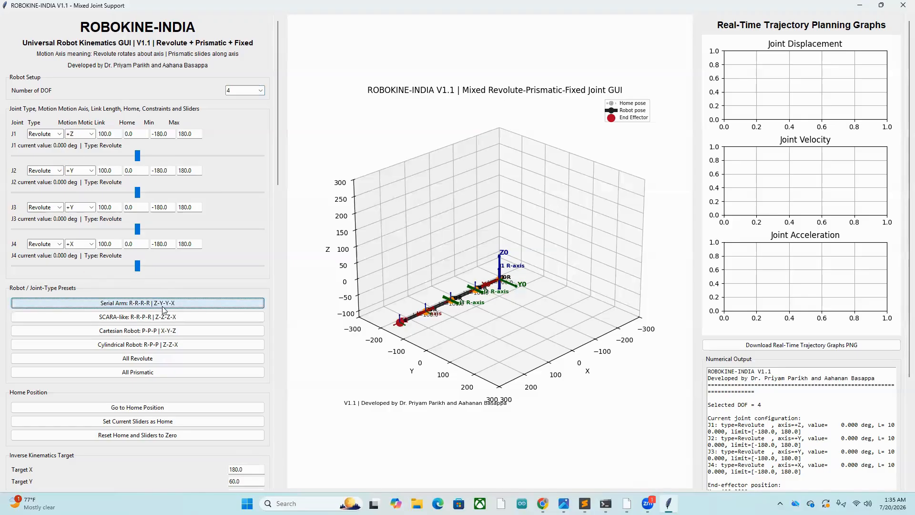
{"action": "left_click", "coordinate": [187, 308]}
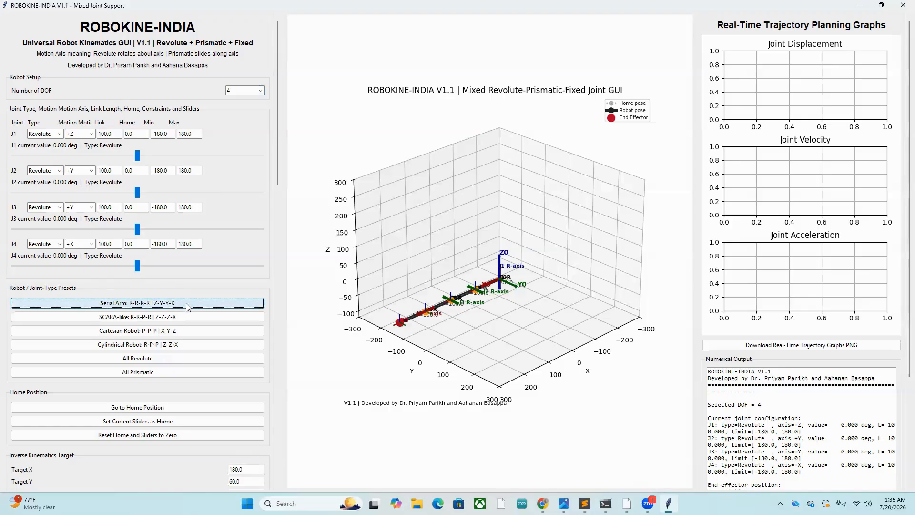
Load the SCARA-like preset and move J4 to about 139°, J3 to about 110 mm, J2 to about 136° and J1 to about -75°
{"action": "left_click", "coordinate": [134, 316]}
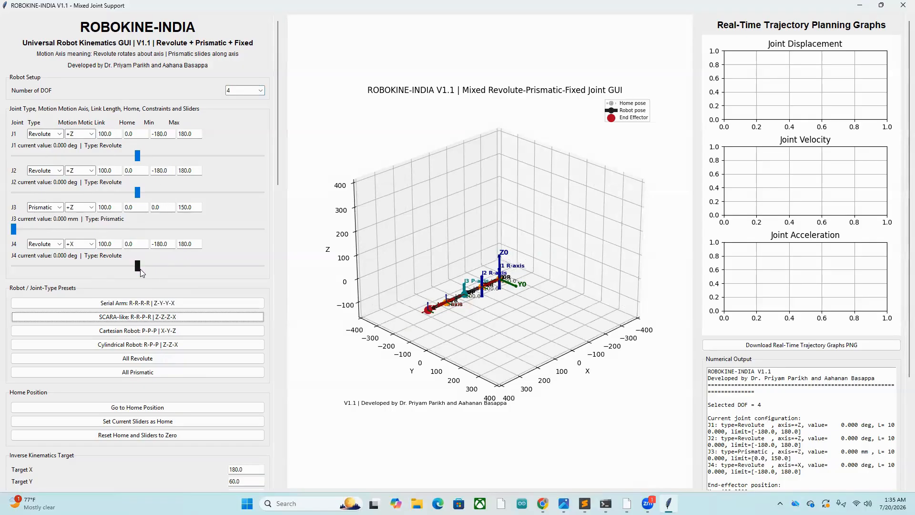
{"action": "left_click_drag", "start_coordinate": [138, 267], "coordinate": [235, 263]}
{"action": "left_click_drag", "start_coordinate": [14, 230], "coordinate": [196, 217]}
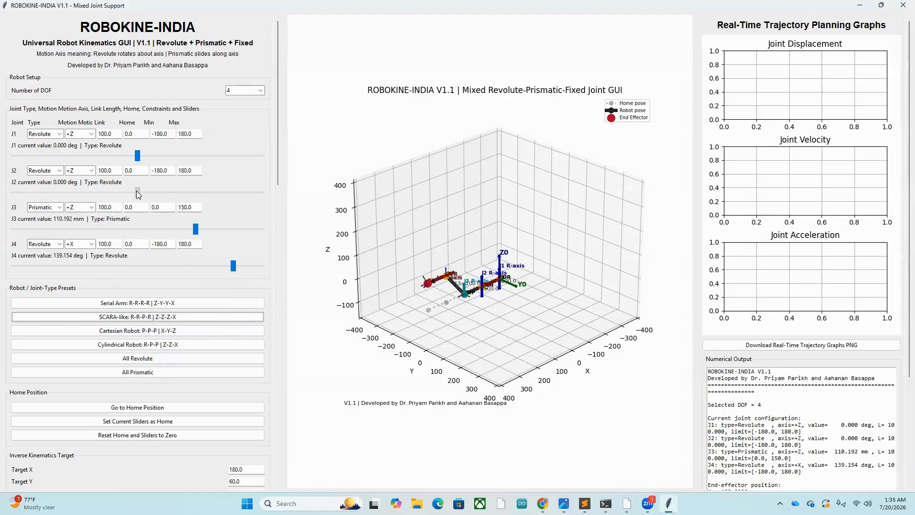
{"action": "left_click_drag", "start_coordinate": [137, 192], "coordinate": [230, 193]}
{"action": "left_click_drag", "start_coordinate": [139, 157], "coordinate": [86, 157]}
Try the Cartesian Robot preset, and replace it with the Cylindrical Robot R-P-P preset
{"action": "left_click", "coordinate": [109, 333]}
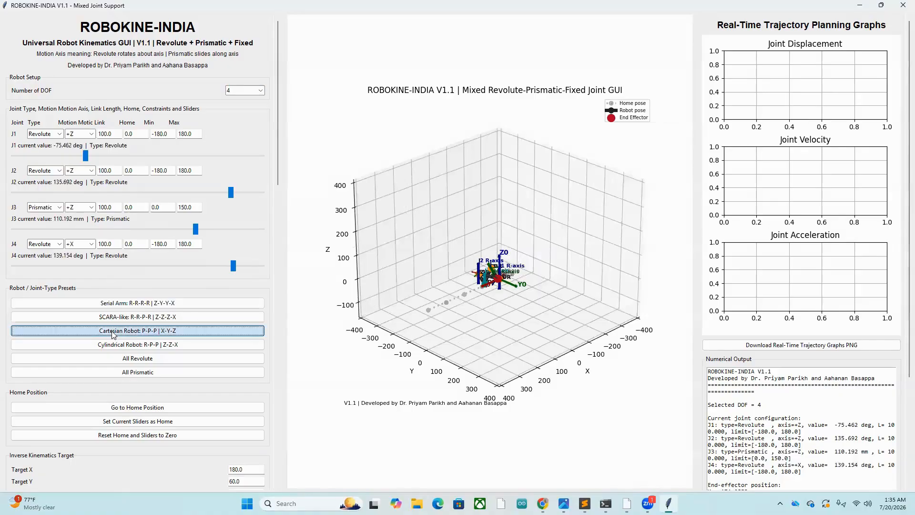
{"action": "left_click", "coordinate": [176, 348]}
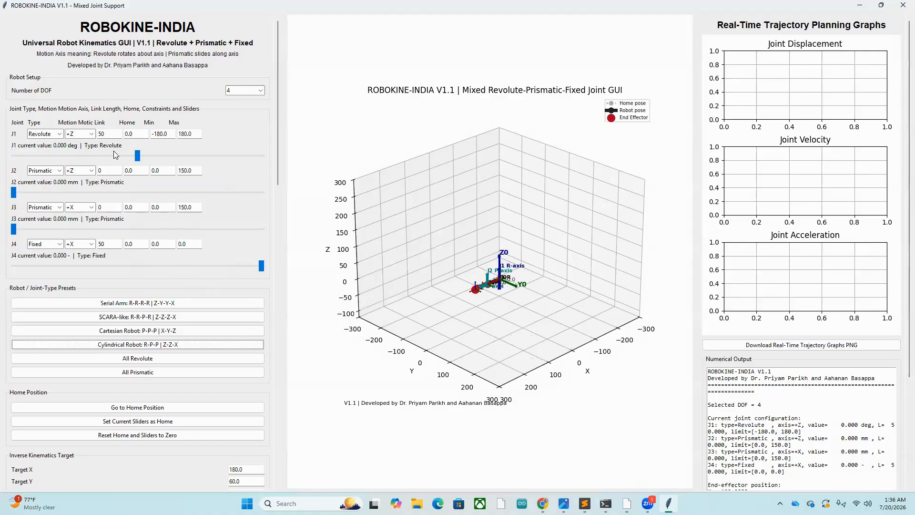
Change joints J2 and J3 to Revolute and J4 to Prismatic, keeping J1 as Revolute
{"action": "left_click", "coordinate": [59, 134]}
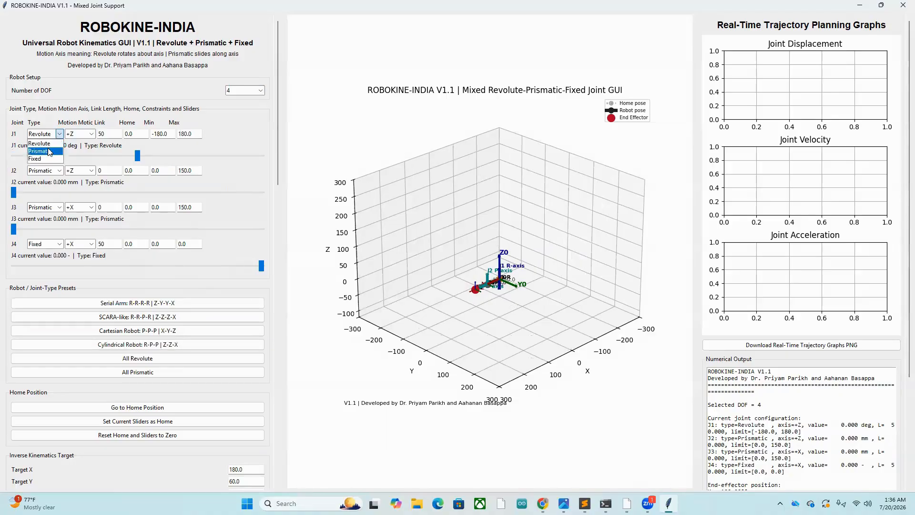
{"action": "left_click", "coordinate": [50, 170]}
{"action": "left_click", "coordinate": [50, 170]}
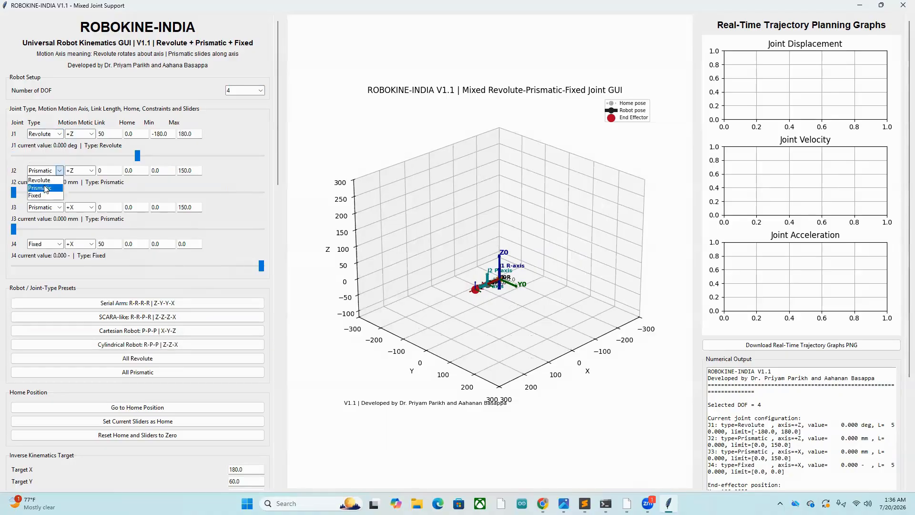
{"action": "left_click", "coordinate": [39, 180]}
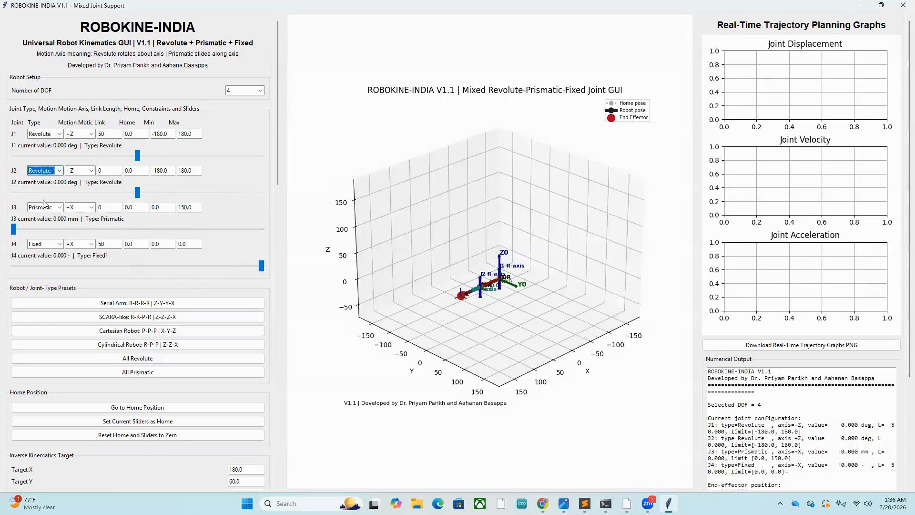
{"action": "left_click", "coordinate": [45, 207]}
{"action": "left_click", "coordinate": [42, 217]}
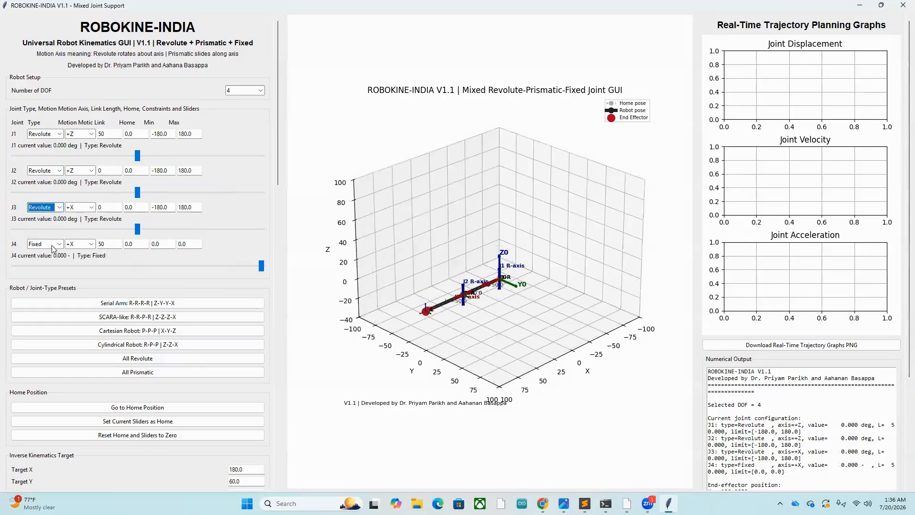
{"action": "left_click", "coordinate": [53, 248]}
{"action": "left_click", "coordinate": [53, 259]}
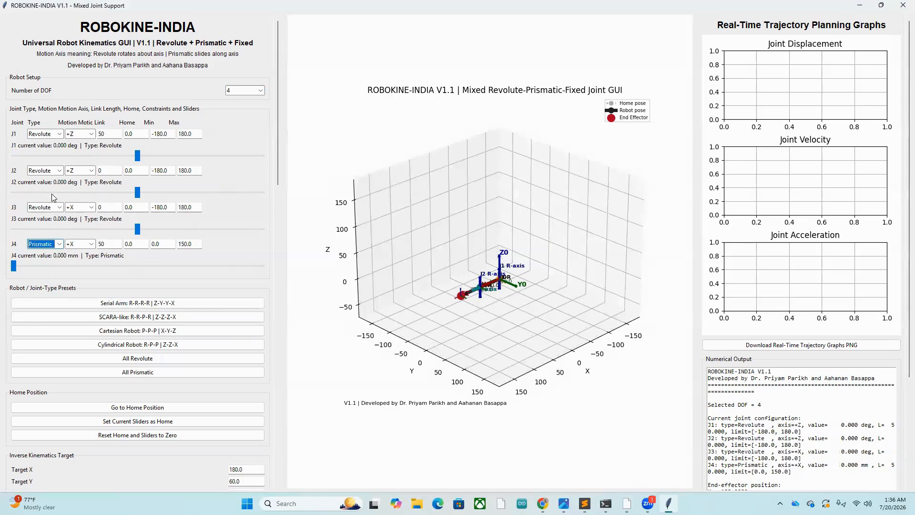
Set the motion axes to +Y for J2 and J3 and -X for J4, keeping J1 on +Z
{"action": "left_click", "coordinate": [83, 135]}
{"action": "left_click", "coordinate": [99, 114]}
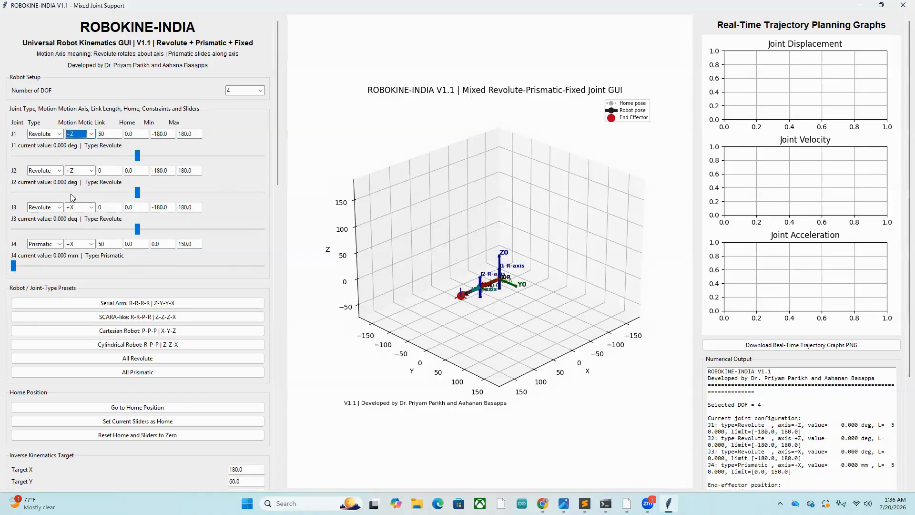
{"action": "left_click", "coordinate": [90, 171]}
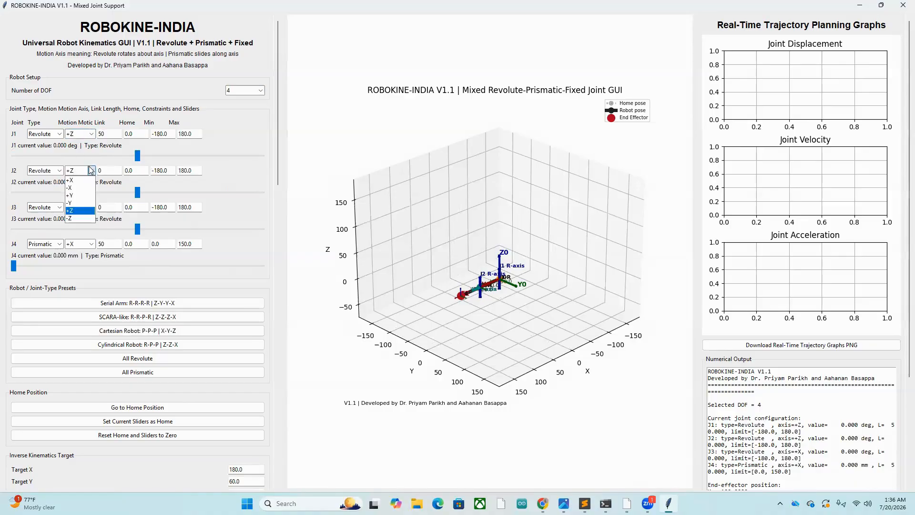
{"action": "left_click", "coordinate": [79, 195]}
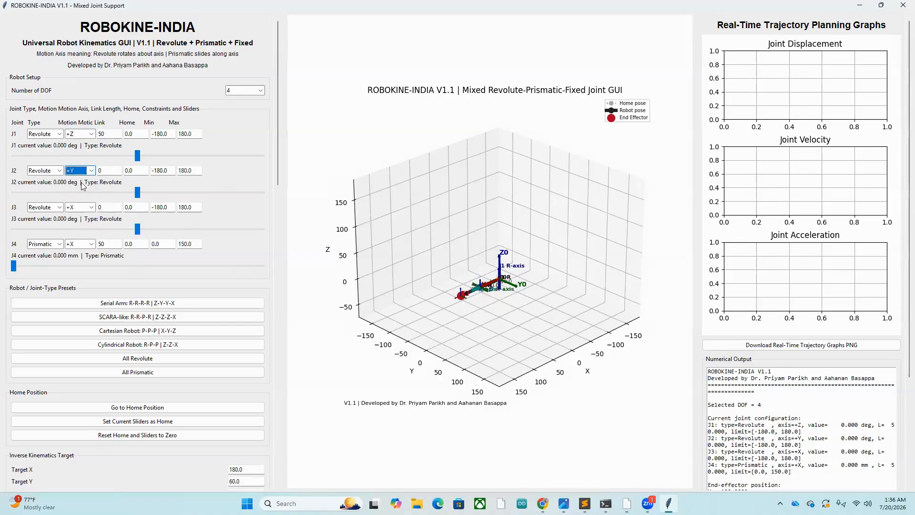
{"action": "left_click", "coordinate": [90, 207]}
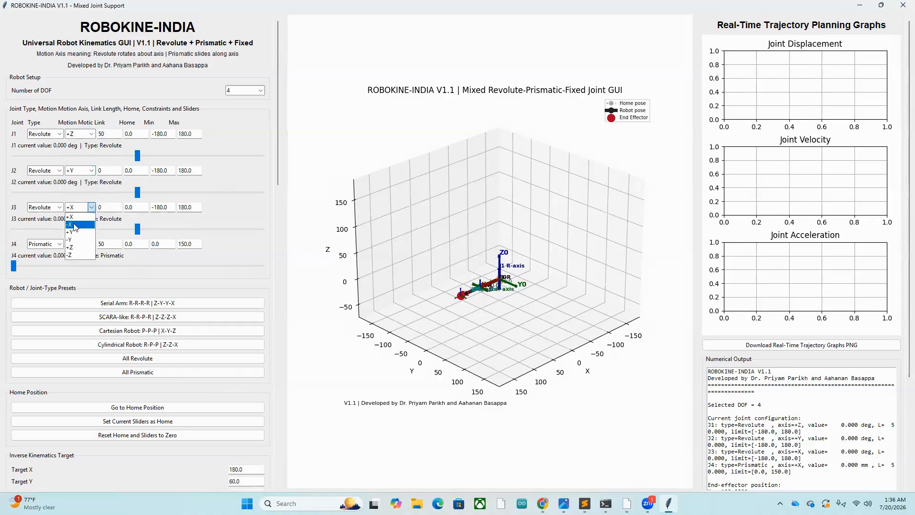
{"action": "left_click", "coordinate": [76, 232]}
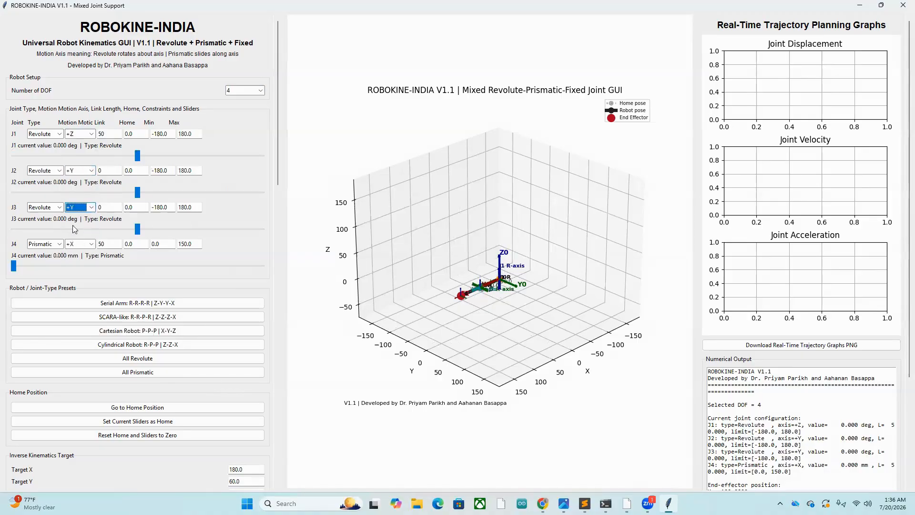
{"action": "left_click", "coordinate": [90, 244]}
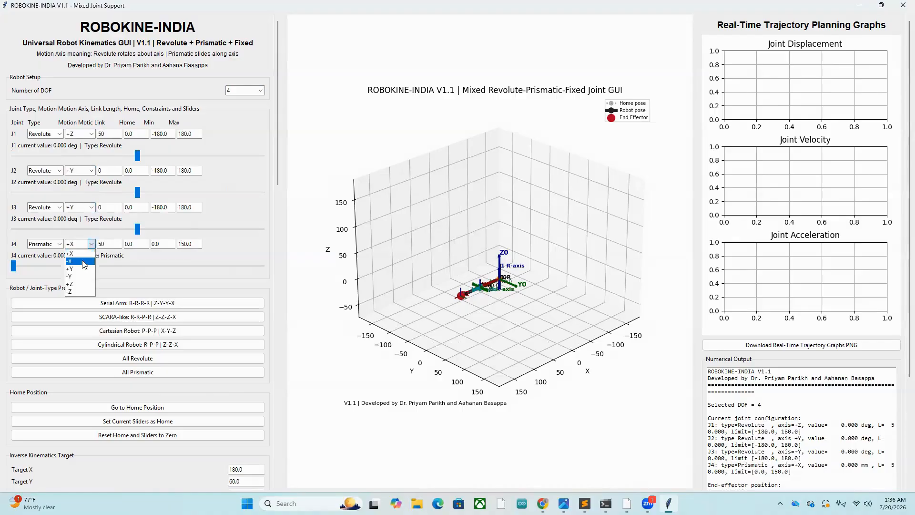
{"action": "left_click", "coordinate": [81, 262]}
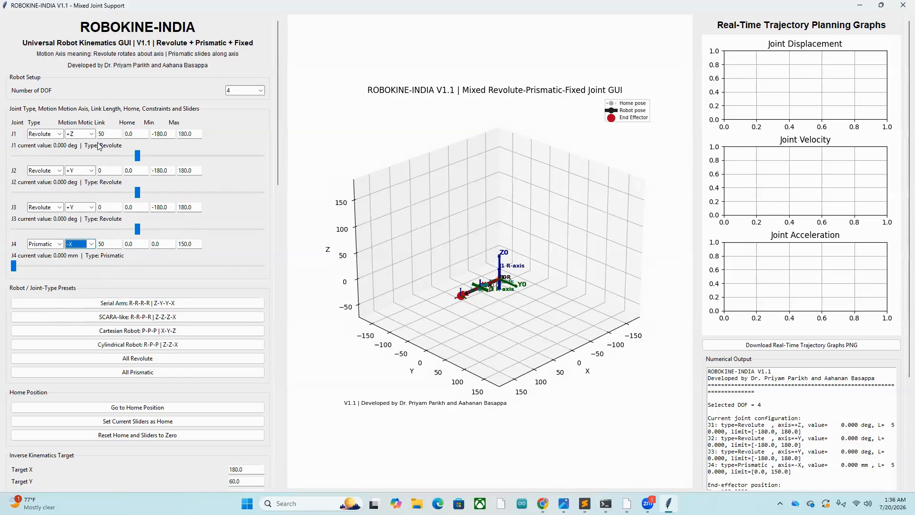
Set the link lengths of all four joints, J1 to J4, to 100
{"action": "left_click", "coordinate": [109, 132]}
{"action": "key", "text": "BackSpace"}
{"action": "left_click", "coordinate": [115, 175]}
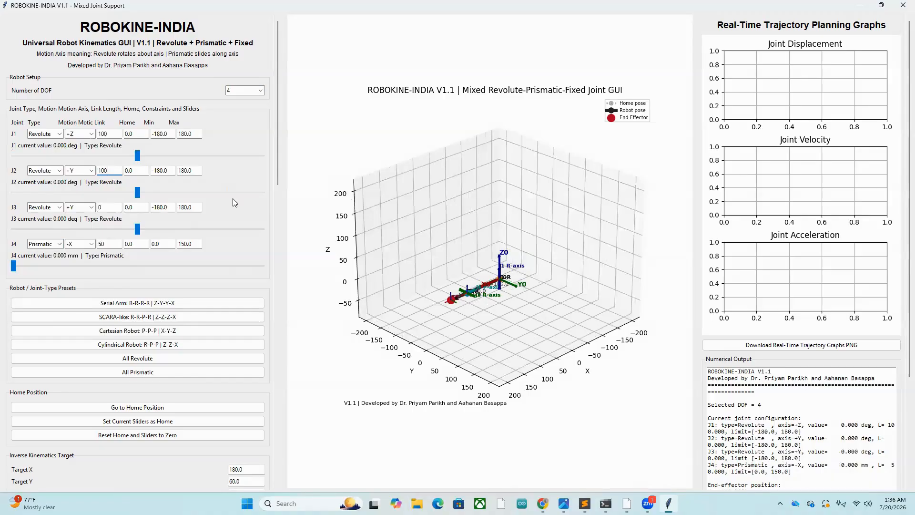
{"action": "left_click", "coordinate": [112, 206]}
{"action": "key", "text": "BackSpace"}
{"action": "type", "text": "100"}
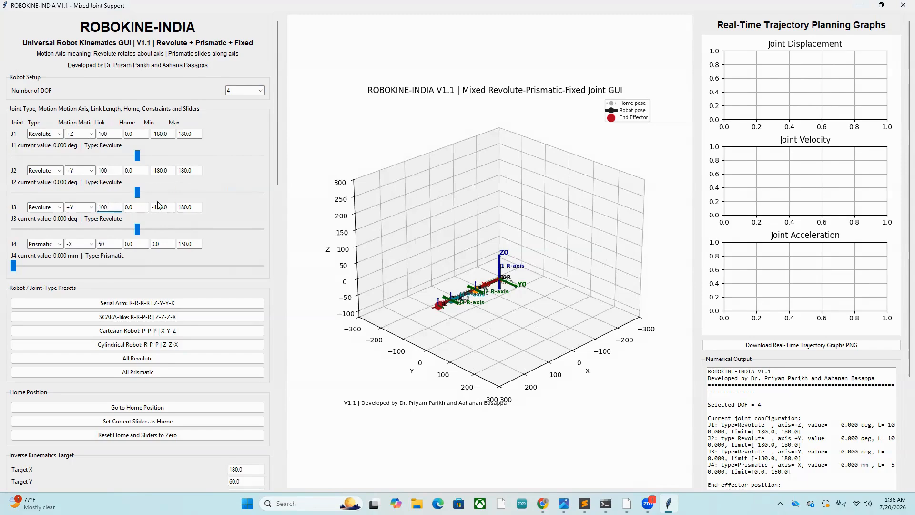
{"action": "left_click", "coordinate": [106, 241]}
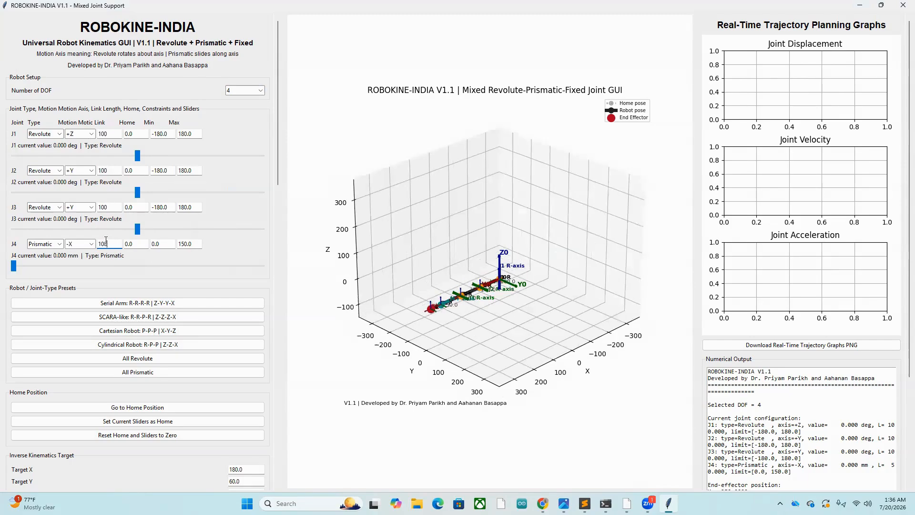
{"action": "key", "text": "Return"}
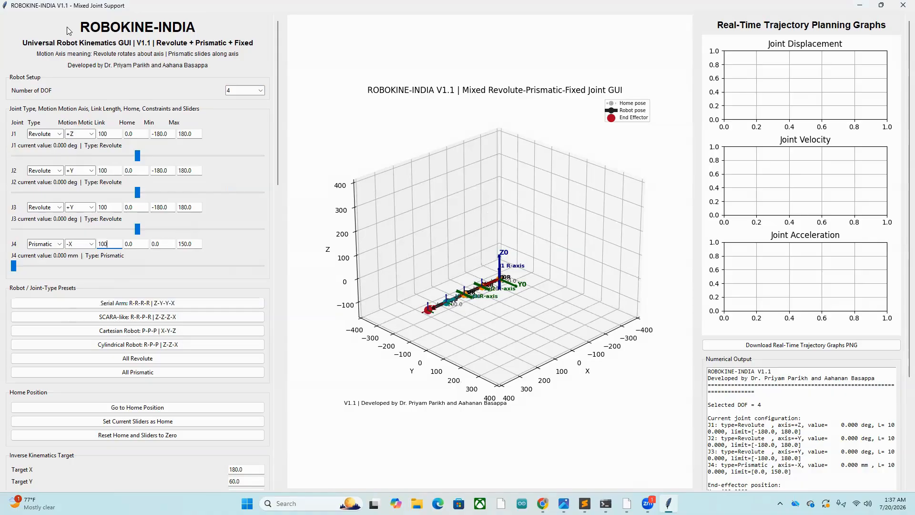
Move J2 to about 70° and J3 to about -3°, rotate J1 in the positive direction, and return the robot to its home position
{"action": "scroll", "coordinate": [261, 278], "scroll_direction": "down", "scroll_amount": 1}
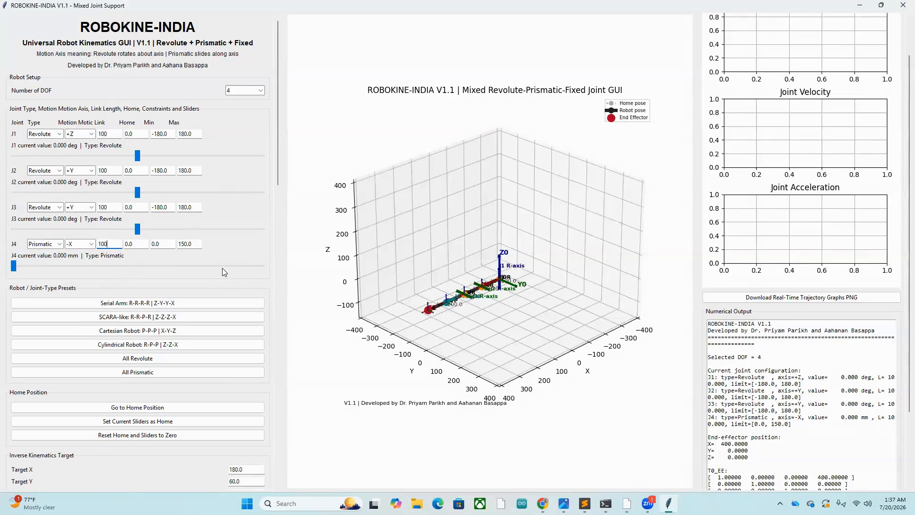
{"action": "scroll", "coordinate": [222, 269], "scroll_direction": "down", "scroll_amount": 1}
{"action": "left_click_drag", "start_coordinate": [279, 161], "coordinate": [258, 125]}
{"action": "scroll", "coordinate": [279, 203], "scroll_direction": "down", "scroll_amount": 1}
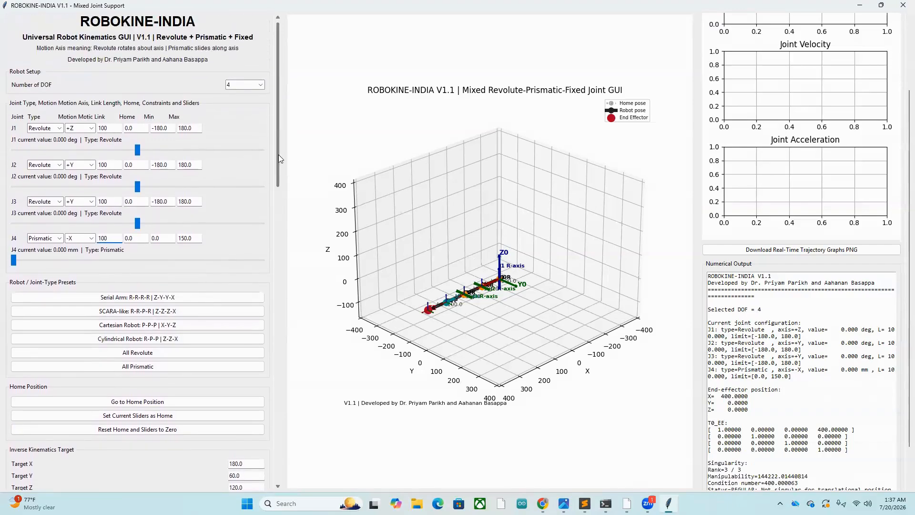
{"action": "left_click_drag", "start_coordinate": [278, 154], "coordinate": [295, 223]}
{"action": "scroll", "coordinate": [277, 212], "scroll_direction": "down", "scroll_amount": 1}
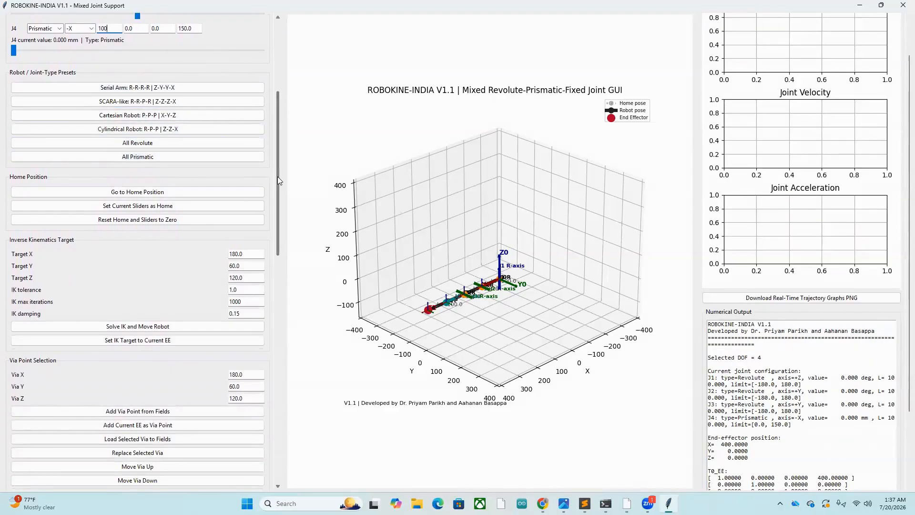
{"action": "left_click_drag", "start_coordinate": [278, 177], "coordinate": [287, 145]}
{"action": "left_click", "coordinate": [154, 82]}
{"action": "left_click_drag", "start_coordinate": [157, 80], "coordinate": [186, 81]}
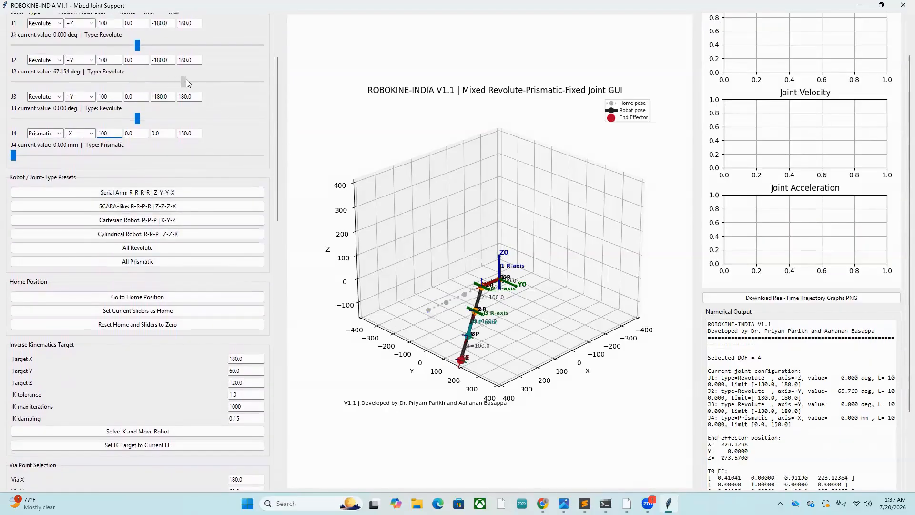
{"action": "left_click", "coordinate": [125, 118]}
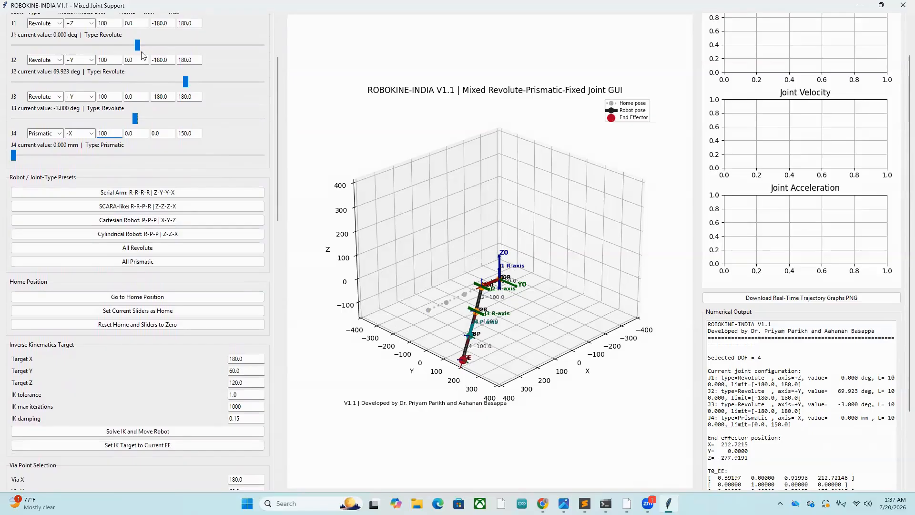
{"action": "left_click_drag", "start_coordinate": [137, 45], "coordinate": [192, 45]}
{"action": "left_click", "coordinate": [149, 301]}
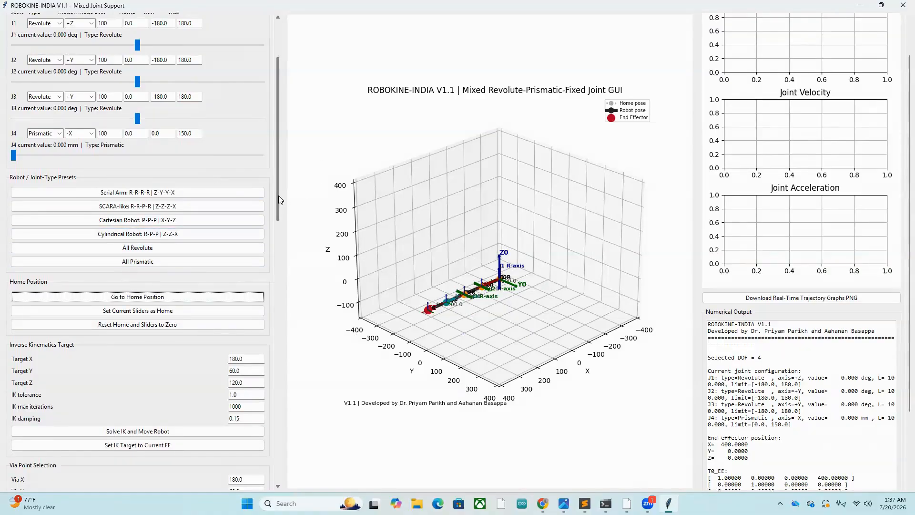
Solve the inverse kinematics for target X 180, Y 60, Z 120 and move the robot there
{"action": "left_click_drag", "start_coordinate": [278, 195], "coordinate": [276, 228]}
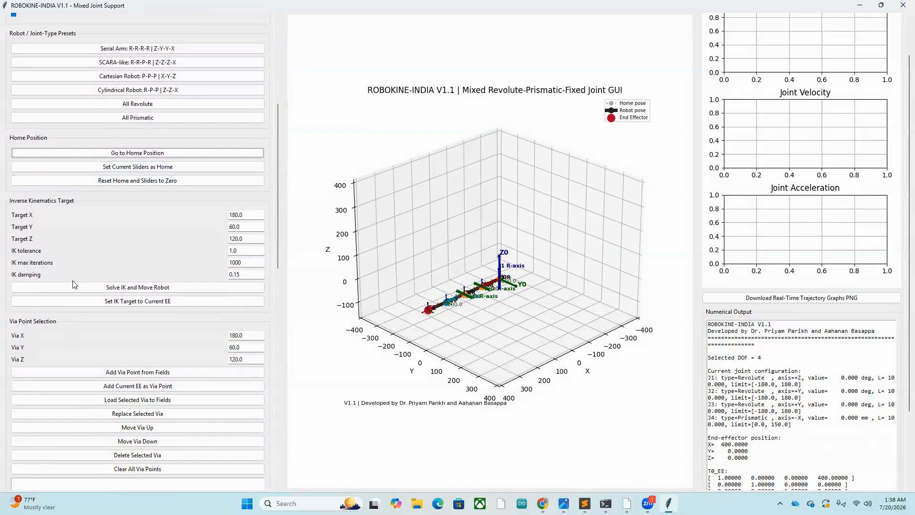
{"action": "scroll", "coordinate": [814, 407], "scroll_direction": "down", "scroll_amount": 2}
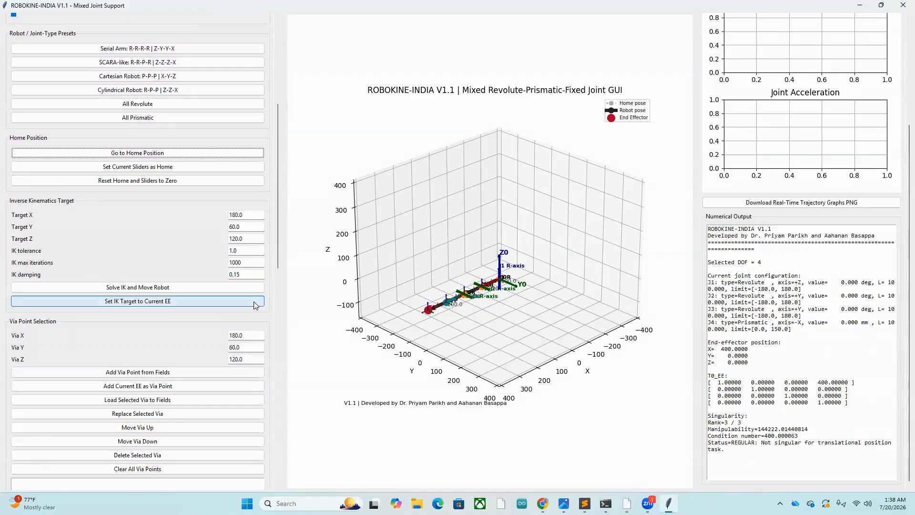
{"action": "left_click", "coordinate": [217, 286]}
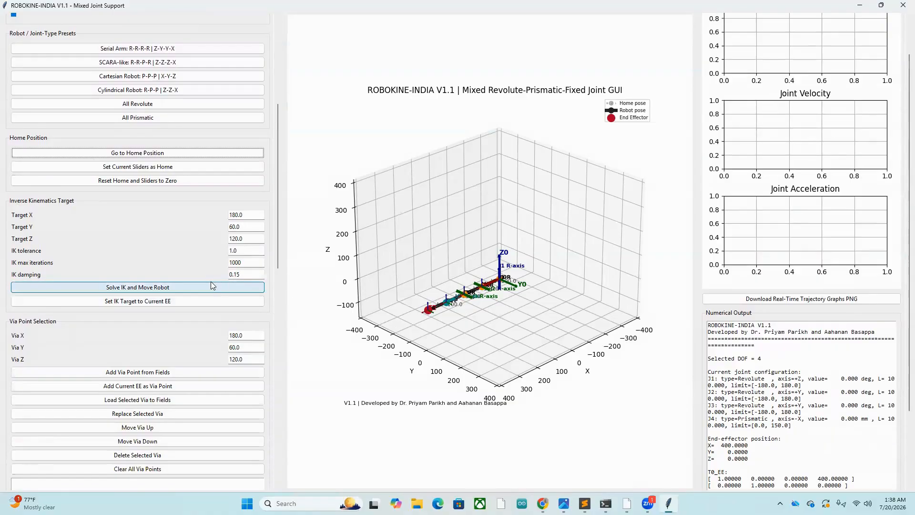
{"action": "scroll", "coordinate": [715, 335], "scroll_direction": "down", "scroll_amount": 2}
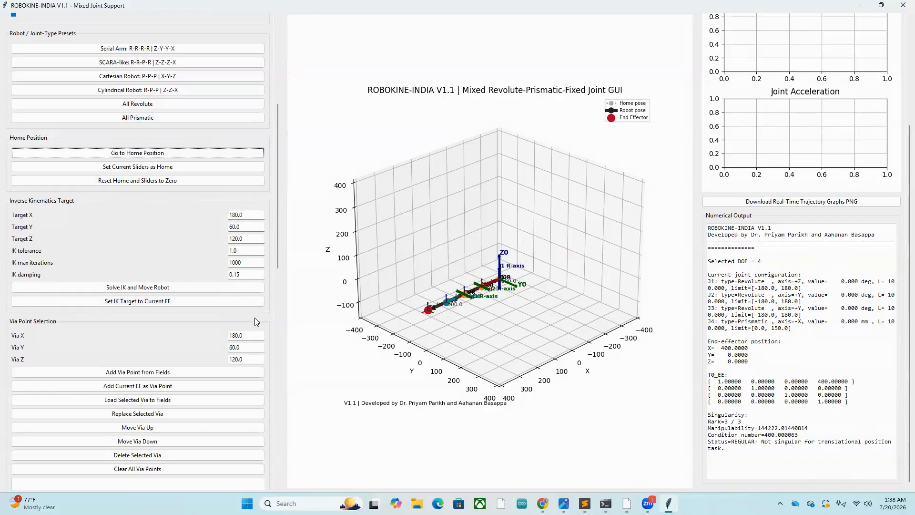
{"action": "left_click", "coordinate": [151, 290]}
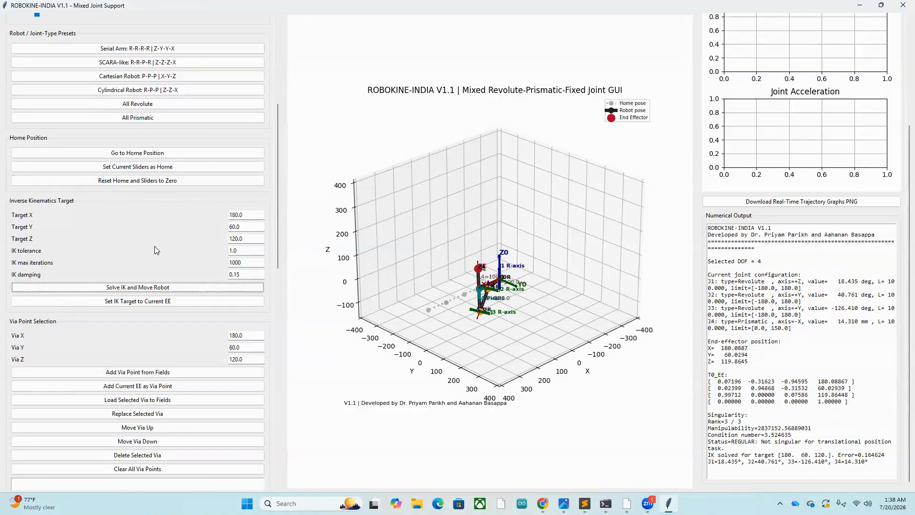
Solve the inverse kinematics for target X 180, Y 10, Z 20 and move the robot there
{"action": "left_click_drag", "start_coordinate": [245, 227], "coordinate": [220, 232]}
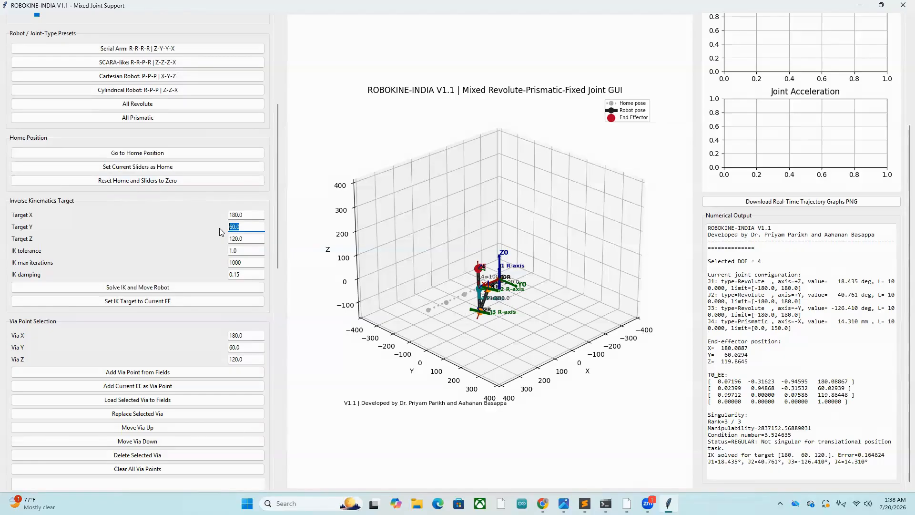
{"action": "key", "text": "BackSpace"}
{"action": "type", "text": "10"}
{"action": "left_click", "coordinate": [240, 239]}
{"action": "key", "text": "BackSpace"}
{"action": "key", "text": "BackSpace"}
{"action": "key", "text": "BackSpace"}
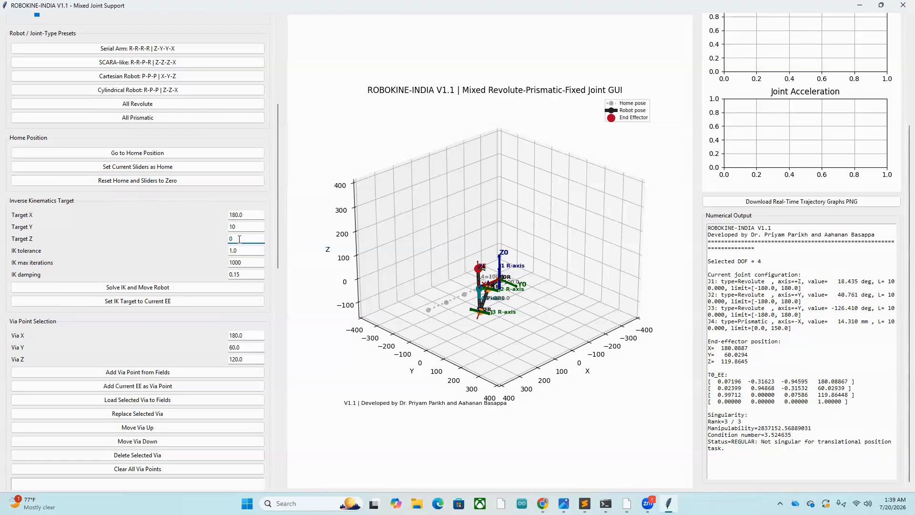
{"action": "type", "text": "200"}
{"action": "key", "text": "BackSpace"}
{"action": "type", "text": ".0"}
{"action": "left_click", "coordinate": [224, 287]}
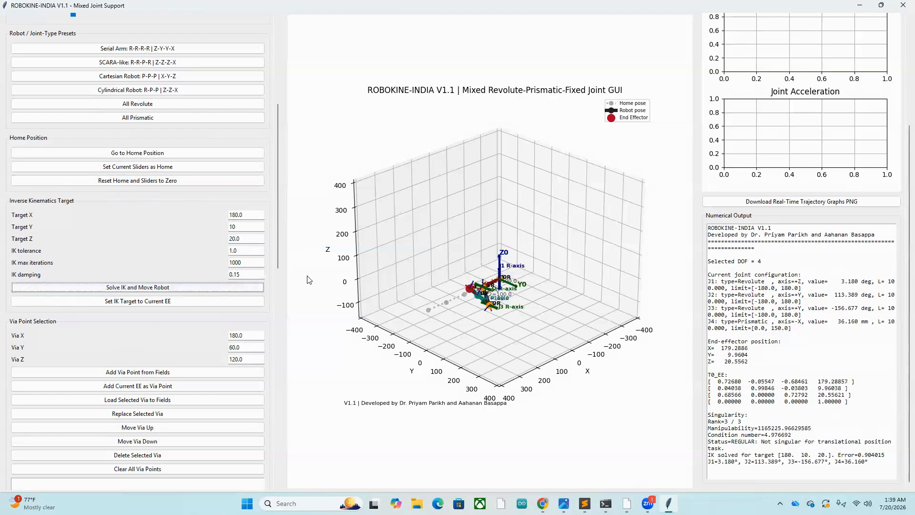
Lower the target Z to 1, solve the inverse kinematics again and move the robot
{"action": "left_click_drag", "start_coordinate": [261, 239], "coordinate": [218, 239]}
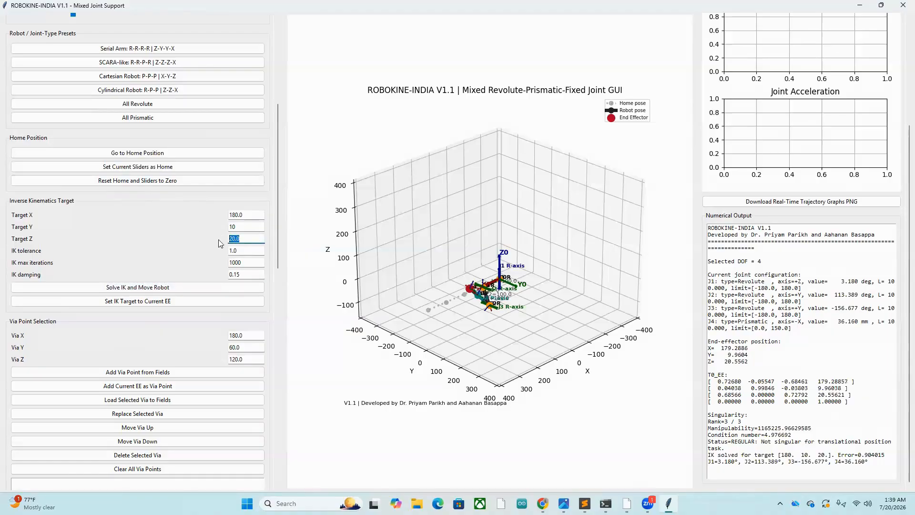
{"action": "type", "text": "1"}
{"action": "left_click", "coordinate": [207, 286]}
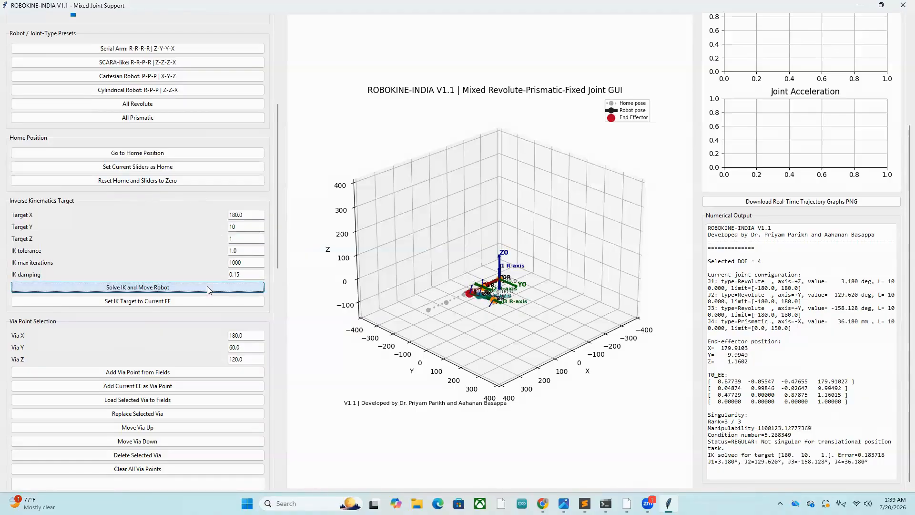
Try to solve the inverse kinematics with the target X reduced to 10
{"action": "left_click_drag", "start_coordinate": [251, 215], "coordinate": [227, 216]}
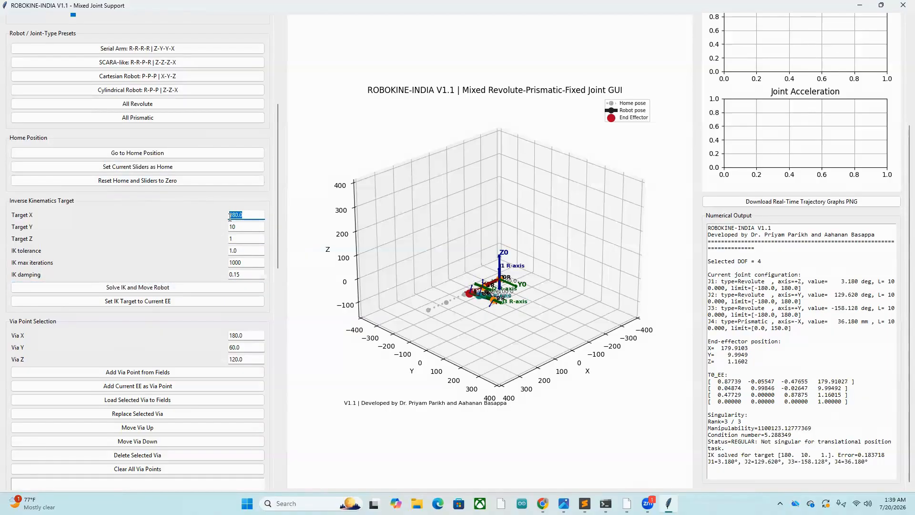
{"action": "type", "text": "10"}
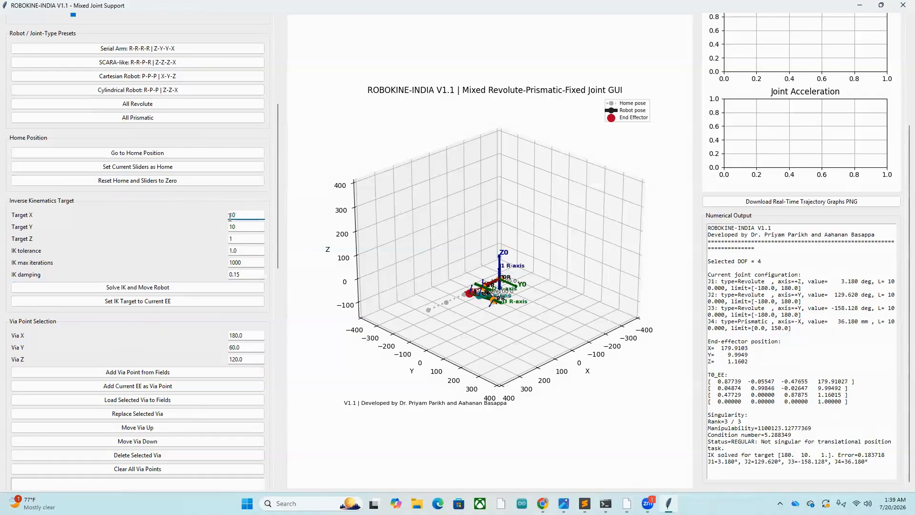
{"action": "left_click", "coordinate": [219, 286]}
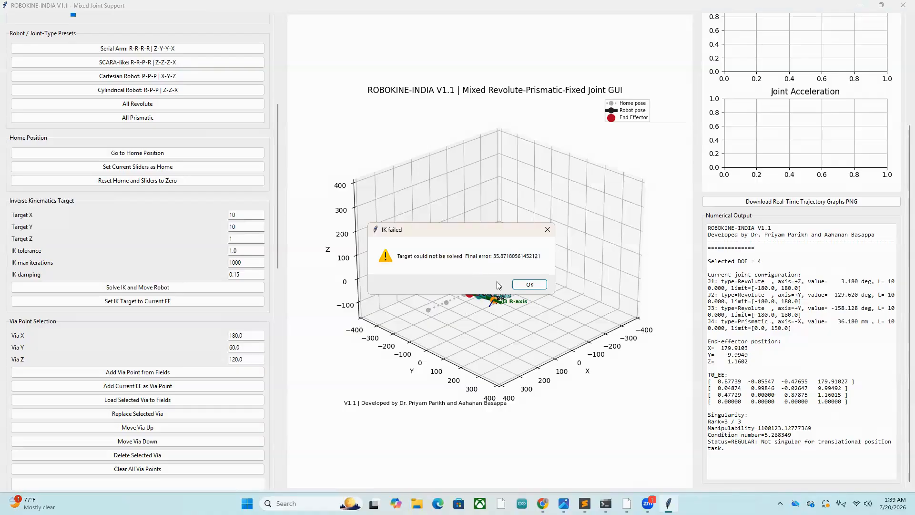
{"action": "left_click", "coordinate": [531, 283]}
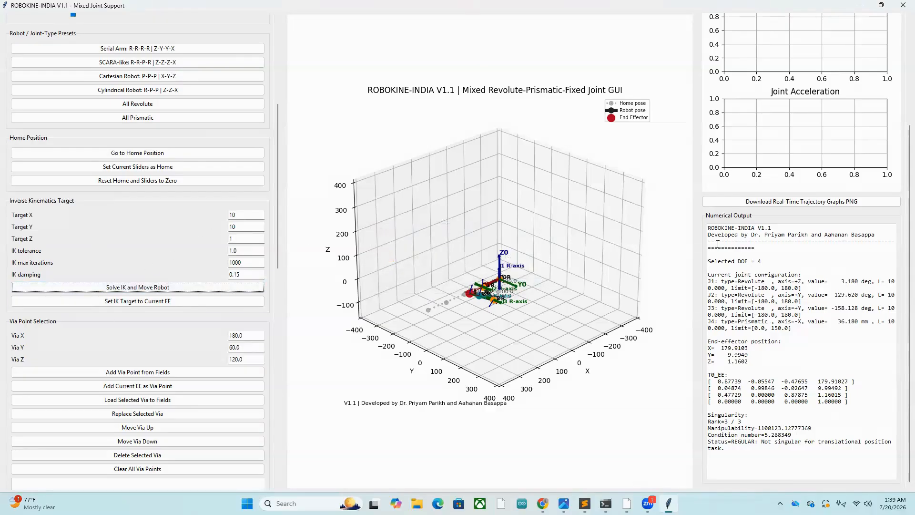
Try to solve the inverse kinematics for target X 160, Y -314, Z -185
{"action": "left_click", "coordinate": [237, 214]}
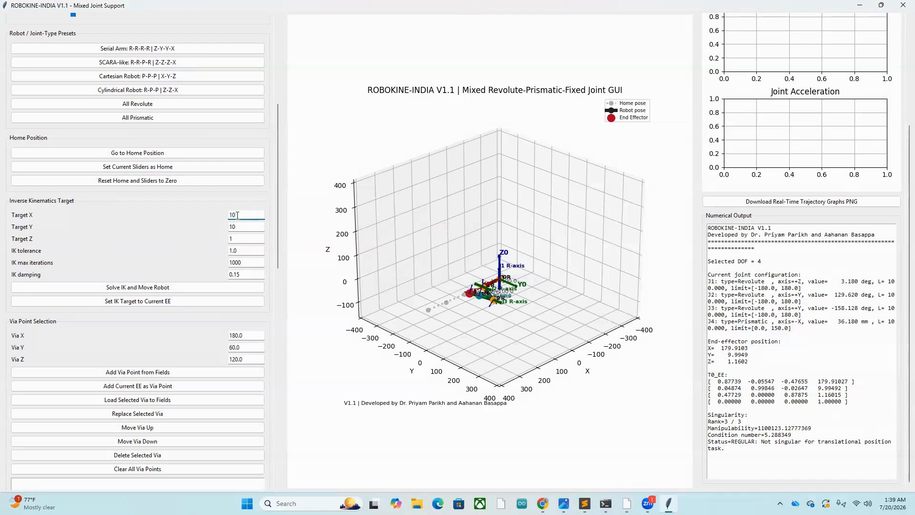
{"action": "key", "text": "BackSpace"}
{"action": "key", "text": "BackSpace"}
{"action": "type", "text": "160"}
{"action": "left_click", "coordinate": [245, 227]}
{"action": "type", "text": "-3"}
{"action": "left_click", "coordinate": [234, 238]}
{"action": "type", "text": "35"}
{"action": "left_click", "coordinate": [162, 287]}
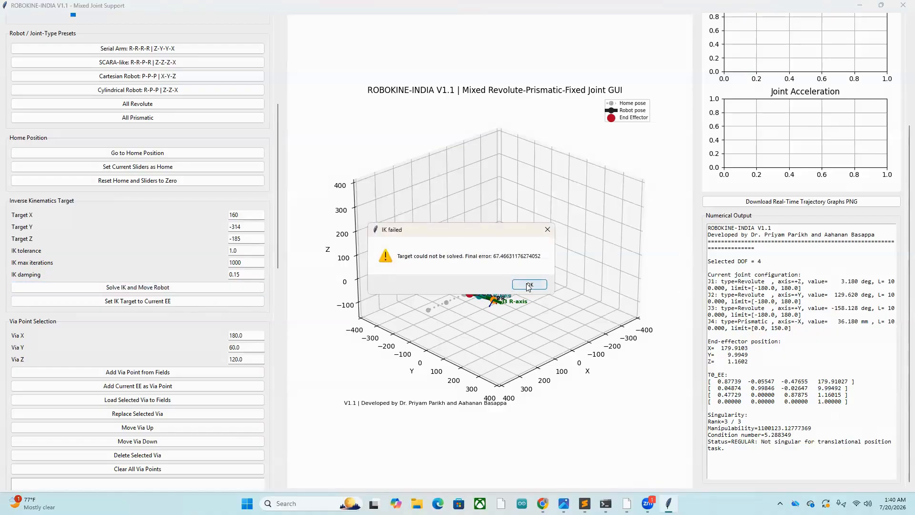
{"action": "left_click", "coordinate": [525, 286]}
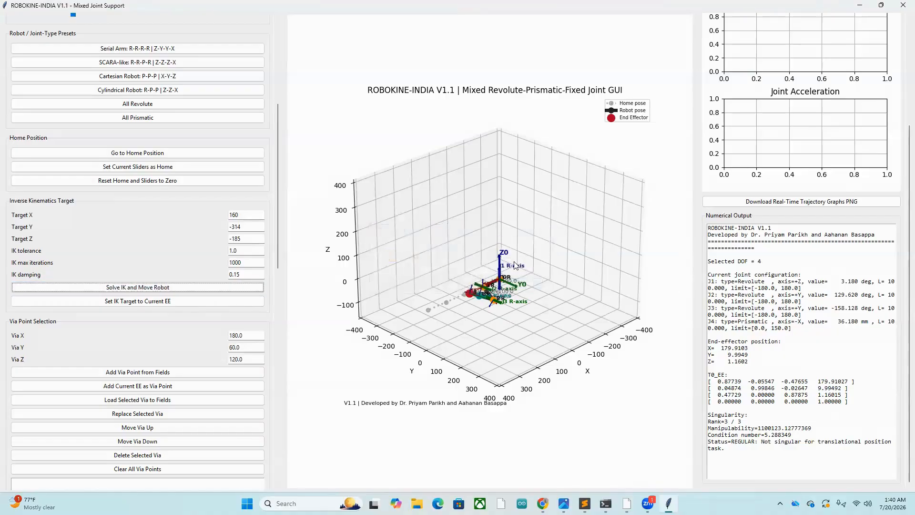
Change the target Z to 180 and try solving the inverse kinematics again
{"action": "left_click", "coordinate": [250, 238]}
{"action": "left_click_drag", "start_coordinate": [248, 238], "coordinate": [219, 240]}
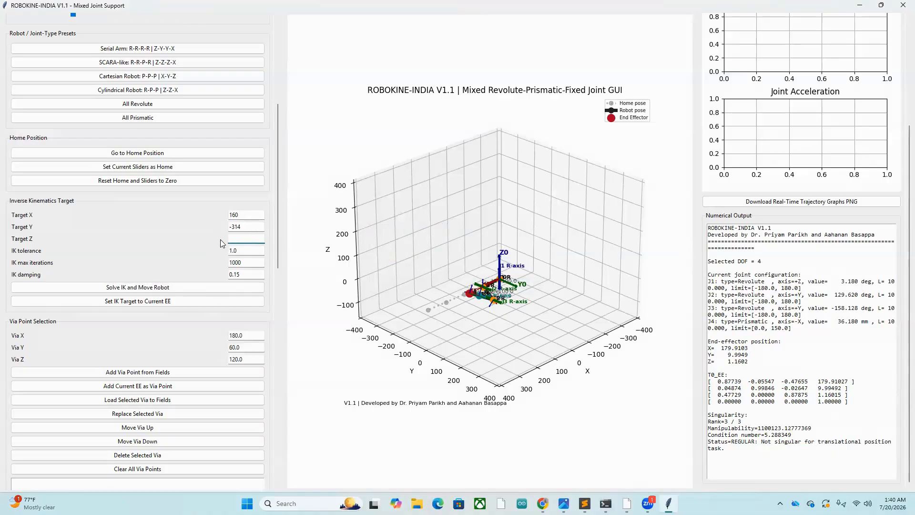
{"action": "left_click", "coordinate": [177, 289]}
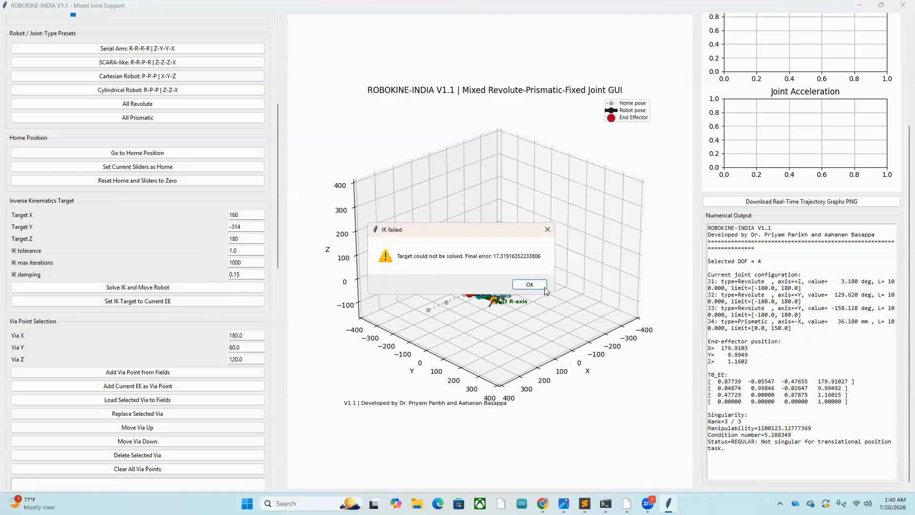
{"action": "left_click", "coordinate": [527, 284]}
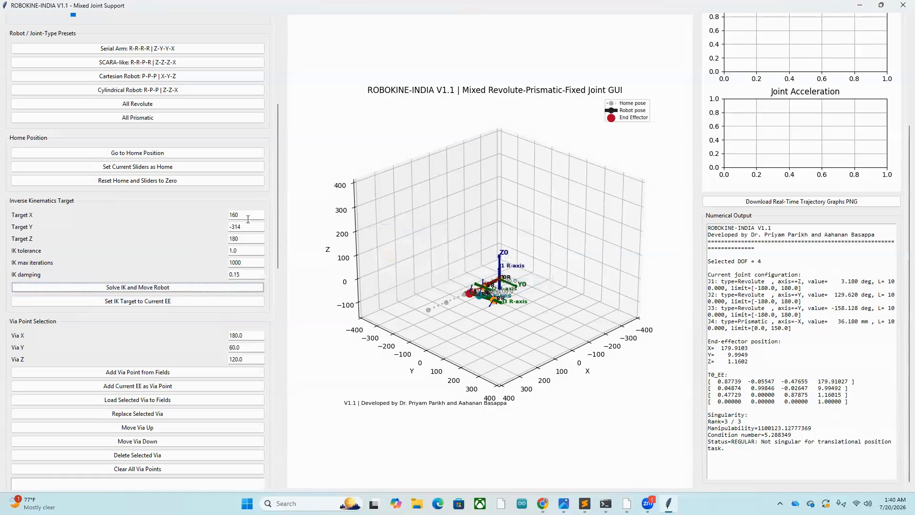
Solve the inverse kinematics for target X 180, Y 60, Z 120 and move the robot to that point
{"action": "double_click", "coordinate": [234, 214]}
{"action": "type", "text": "1"}
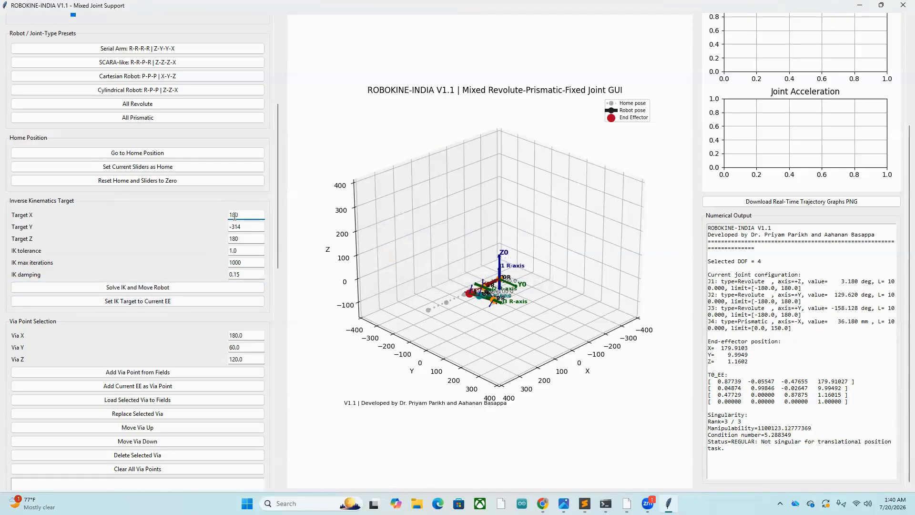
{"action": "key", "text": "Tab"}
{"action": "type", "text": "60"}
{"action": "left_click", "coordinate": [250, 238]}
{"action": "key", "text": "BackSpace"}
{"action": "type", "text": "20"}
{"action": "left_click", "coordinate": [221, 286]}
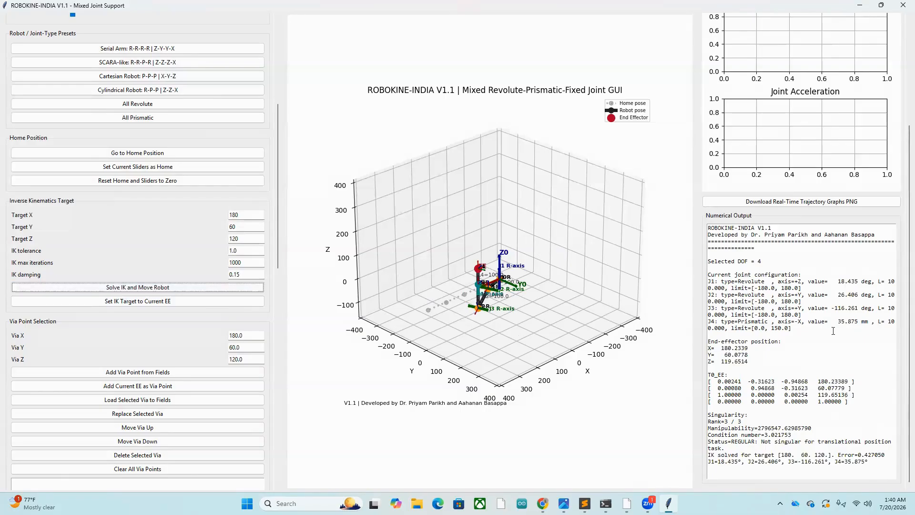
Examine the end-effector position and the solved joint values with their error in the numerical output
{"action": "left_click", "coordinate": [762, 362]}
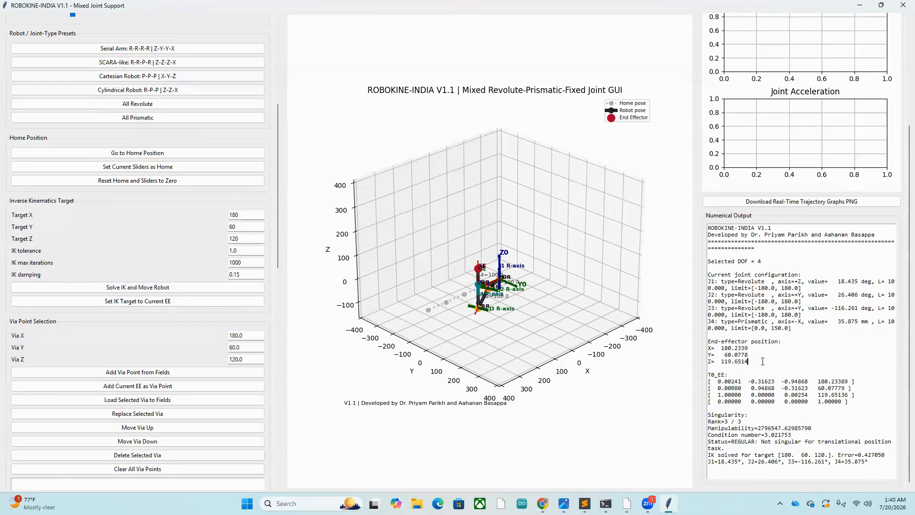
{"action": "left_click_drag", "start_coordinate": [749, 361], "coordinate": [708, 341]}
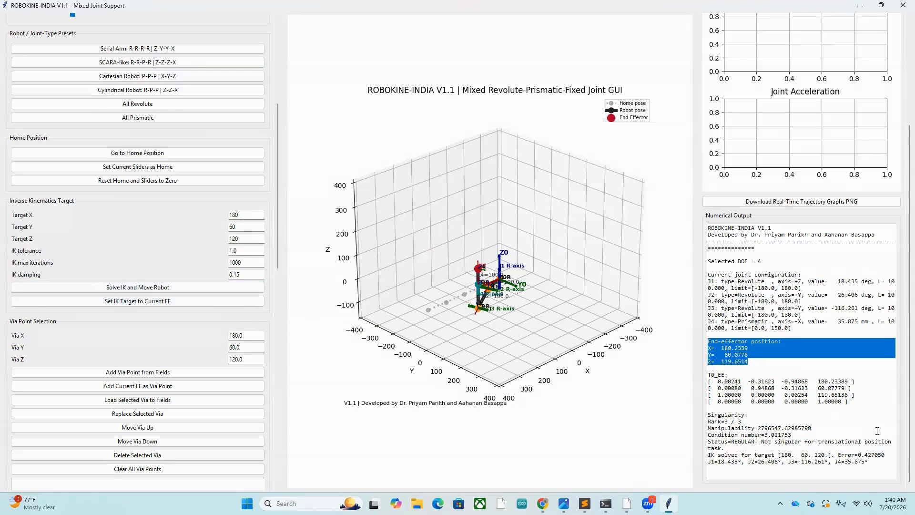
{"action": "left_click_drag", "start_coordinate": [874, 461], "coordinate": [709, 455]}
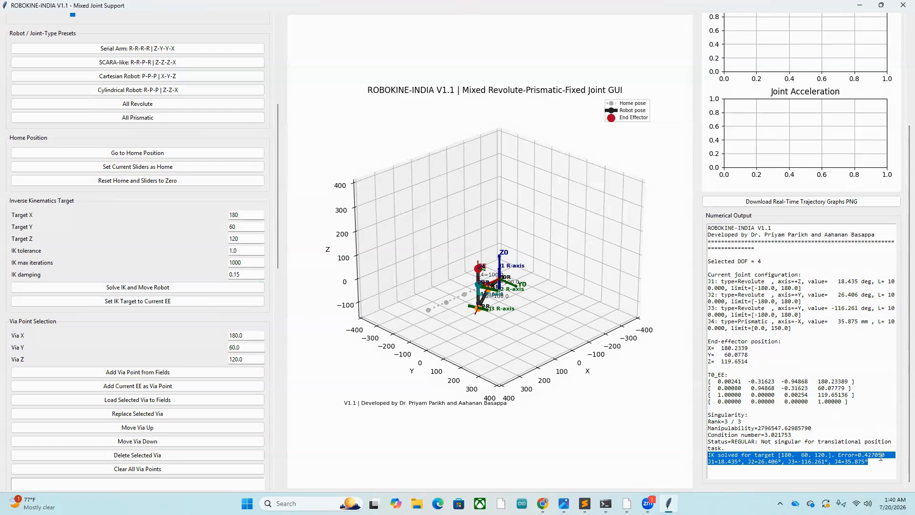
{"action": "left_click", "coordinate": [730, 455]}
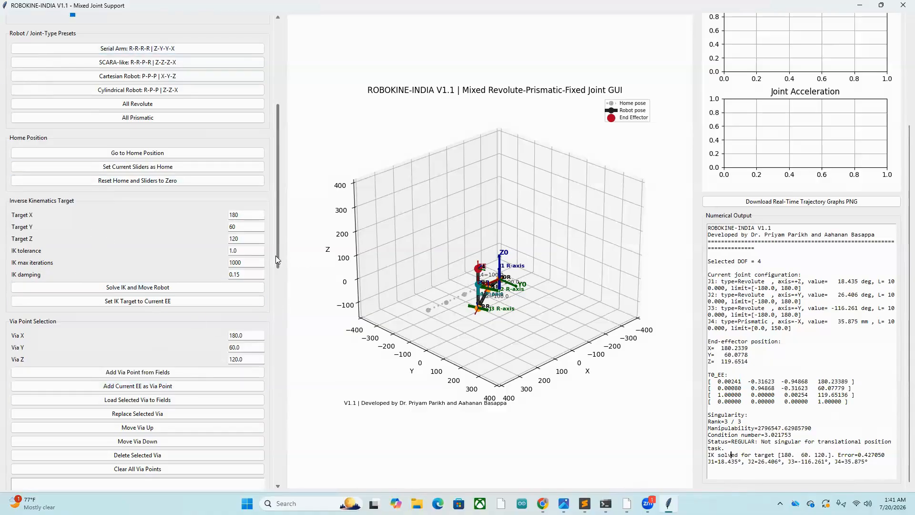
Generate the robot's workspace point cloud with 3000 samples
{"action": "left_click_drag", "start_coordinate": [276, 256], "coordinate": [259, 354]}
{"action": "scroll", "coordinate": [259, 353], "scroll_direction": "down", "scroll_amount": 2}
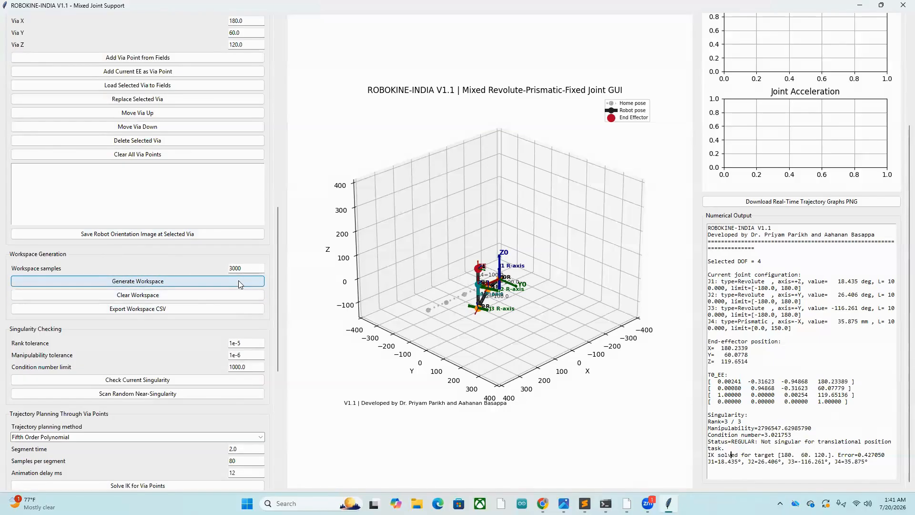
{"action": "left_click", "coordinate": [192, 281]}
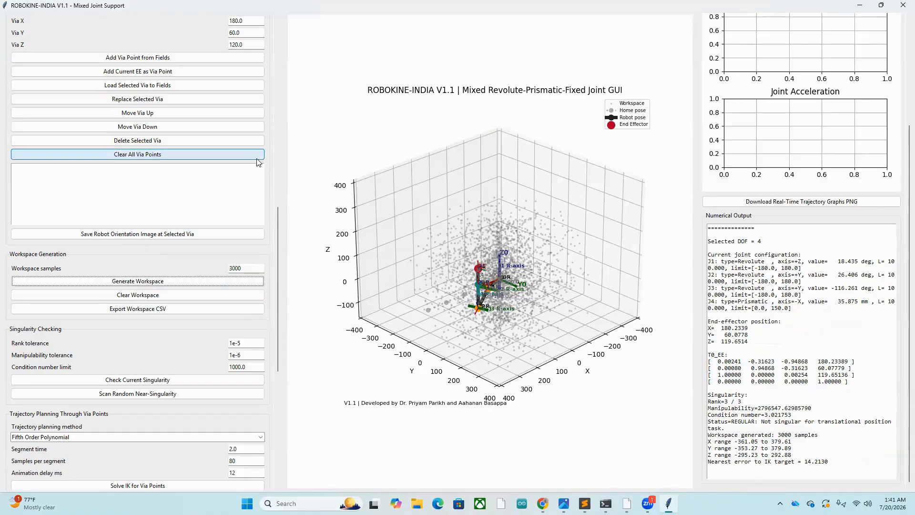
Check the robot's current pose for singularity and dismiss the status message
{"action": "left_click_drag", "start_coordinate": [277, 251], "coordinate": [270, 179]}
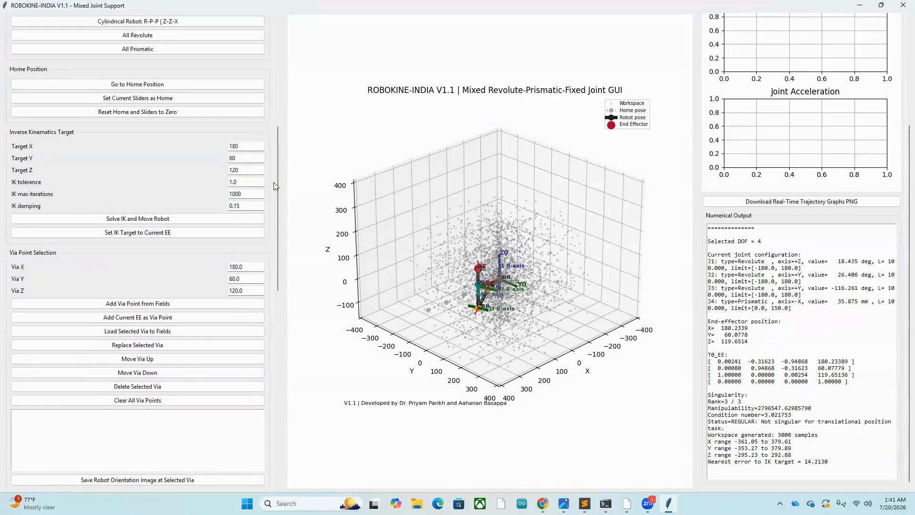
{"action": "left_click_drag", "start_coordinate": [277, 204], "coordinate": [296, 91]}
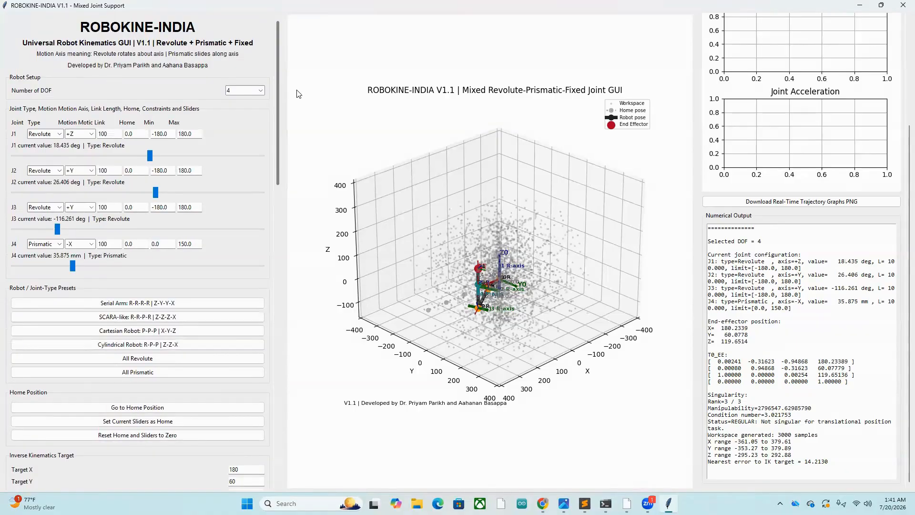
{"action": "left_click_drag", "start_coordinate": [297, 94], "coordinate": [283, 311]}
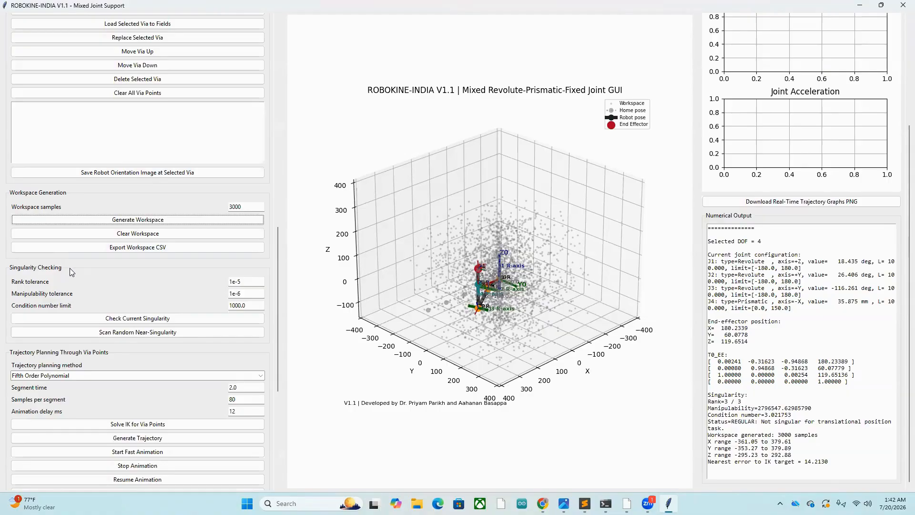
{"action": "left_click", "coordinate": [183, 322]}
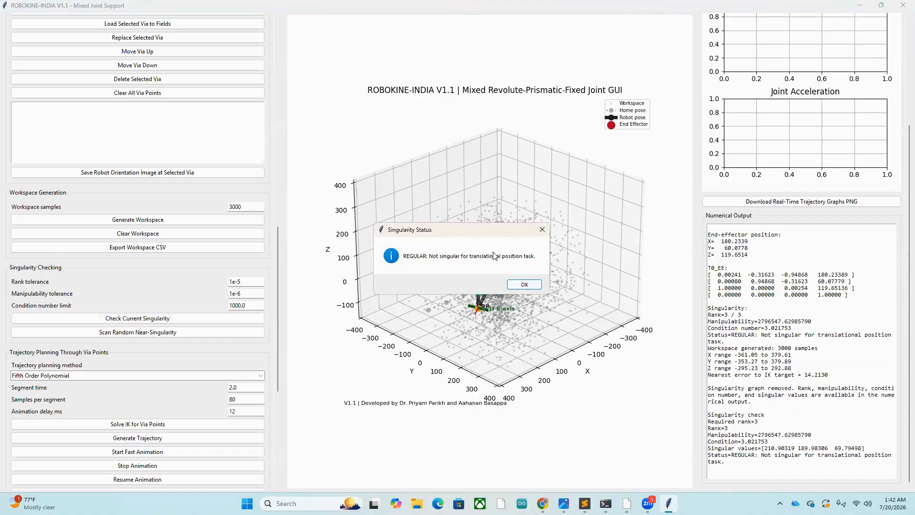
{"action": "left_click", "coordinate": [523, 284]}
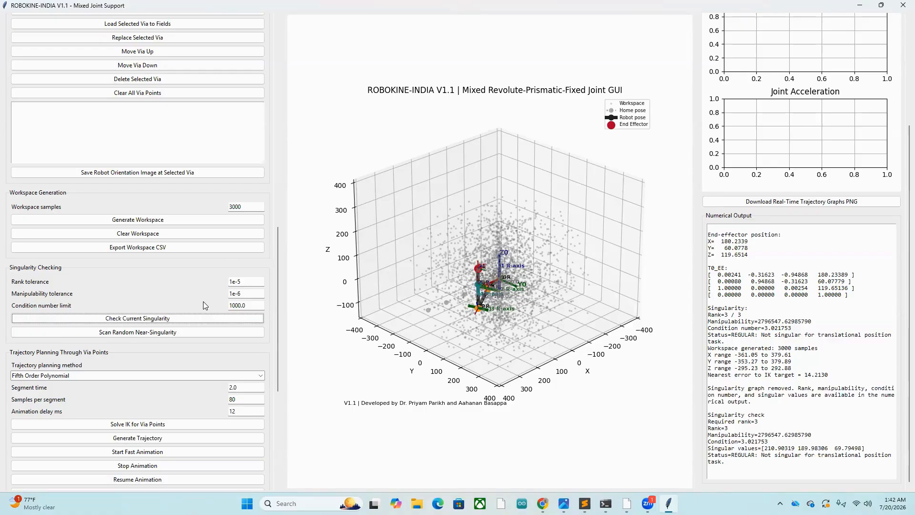
Return the robot to its home position
{"action": "left_click", "coordinate": [60, 233]}
{"action": "scroll", "coordinate": [225, 194], "scroll_direction": "down", "scroll_amount": 2}
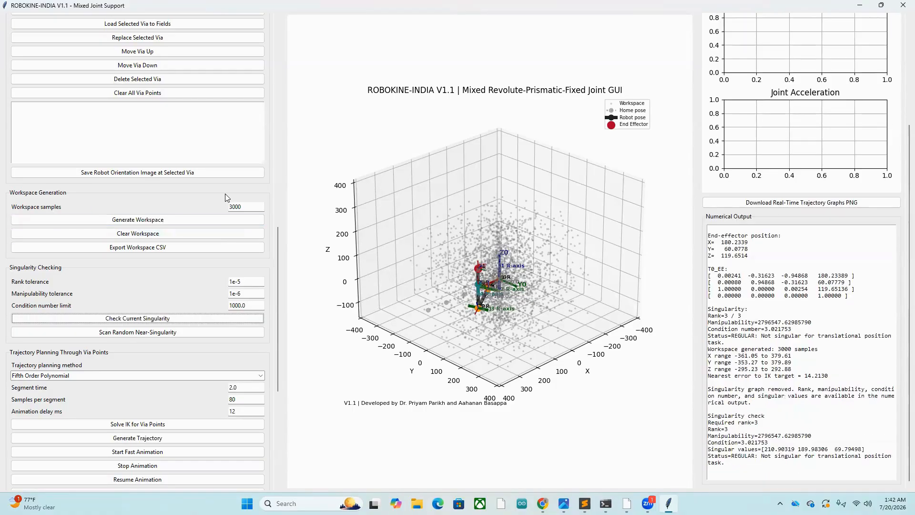
{"action": "scroll", "coordinate": [279, 252], "scroll_direction": "up", "scroll_amount": 1}
{"action": "left_click_drag", "start_coordinate": [278, 253], "coordinate": [300, 201]}
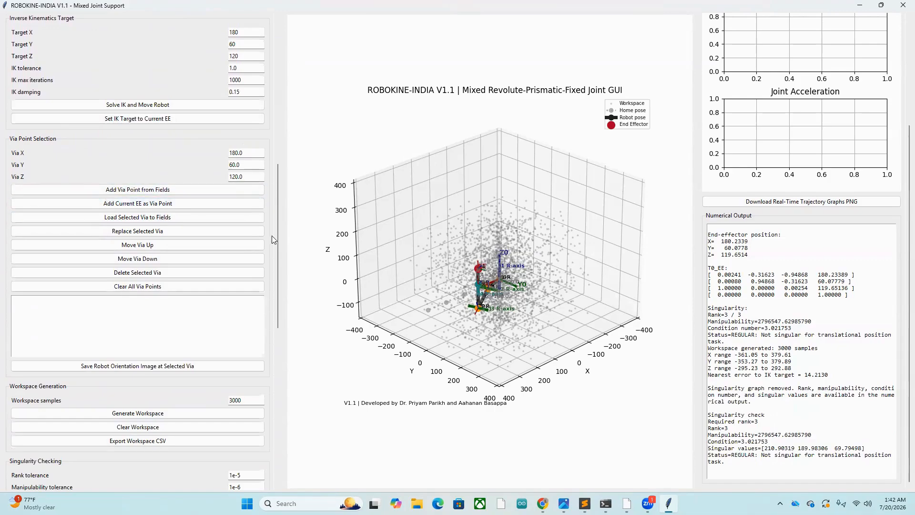
{"action": "left_click_drag", "start_coordinate": [279, 238], "coordinate": [280, 95]}
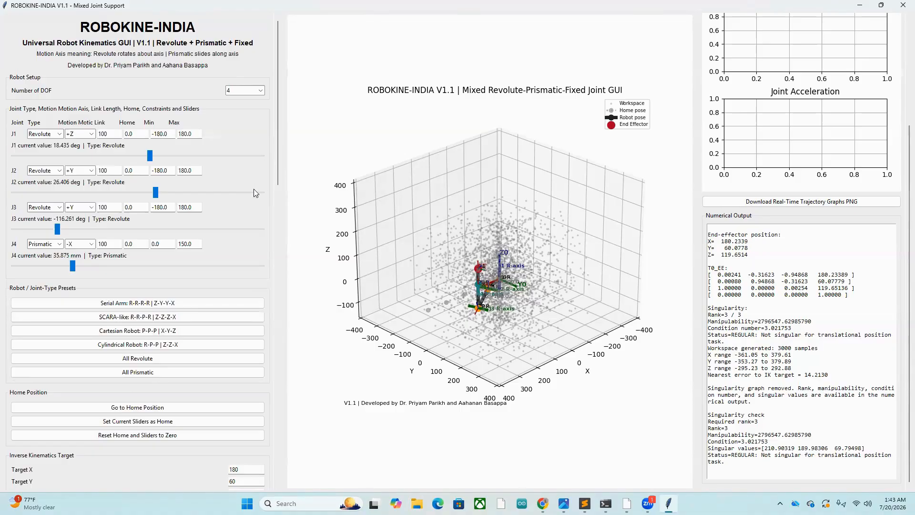
{"action": "left_click", "coordinate": [167, 407]}
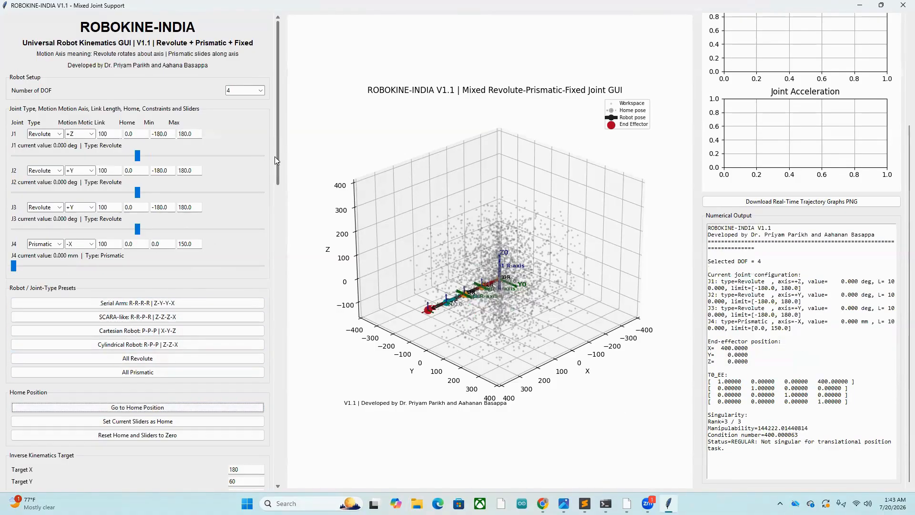
Move J1 to about 107° and J2 to about -75°, and rotate J3 in the positive direction
{"action": "left_click_drag", "start_coordinate": [279, 158], "coordinate": [280, 174]}
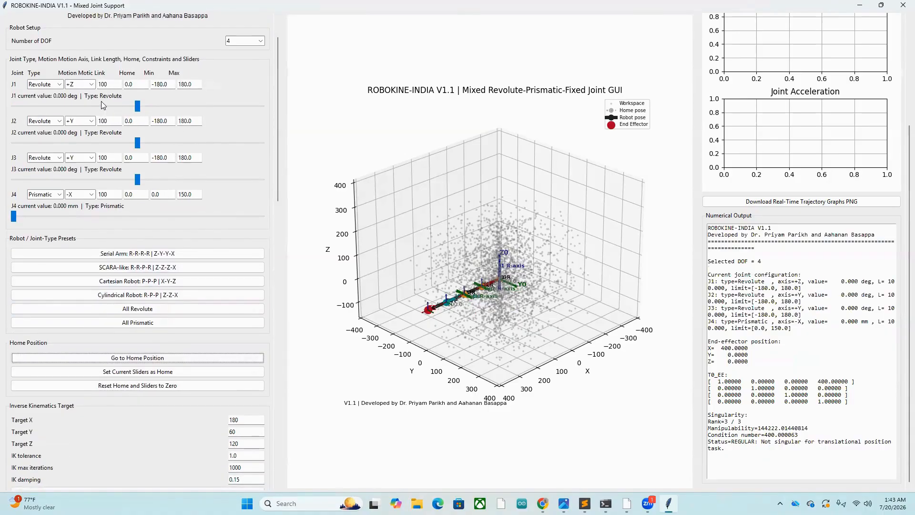
{"action": "left_click_drag", "start_coordinate": [137, 108], "coordinate": [211, 106]}
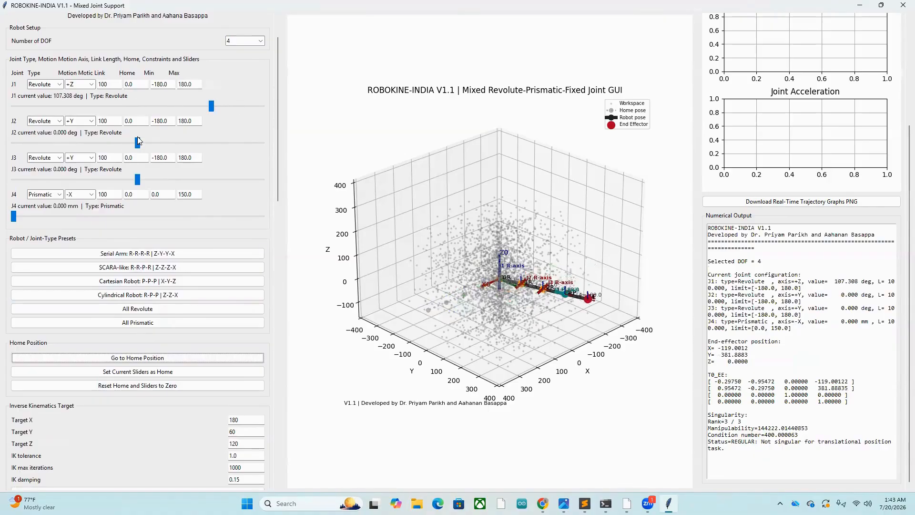
{"action": "left_click_drag", "start_coordinate": [139, 141], "coordinate": [88, 142]}
{"action": "left_click_drag", "start_coordinate": [137, 177], "coordinate": [198, 178]}
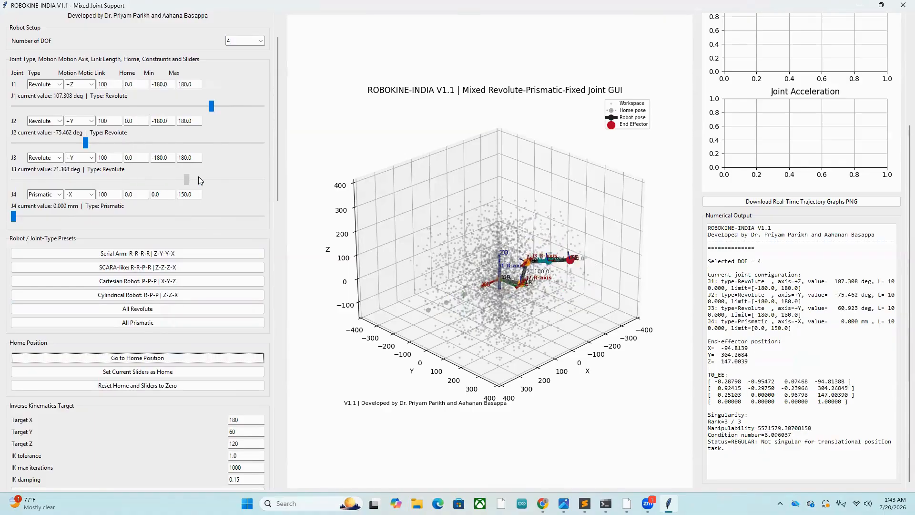
Set J4's motion axis to +X, extend it to 150 mm, and add the current end-effector position as the first via point
{"action": "left_click_drag", "start_coordinate": [69, 216], "coordinate": [238, 217]}
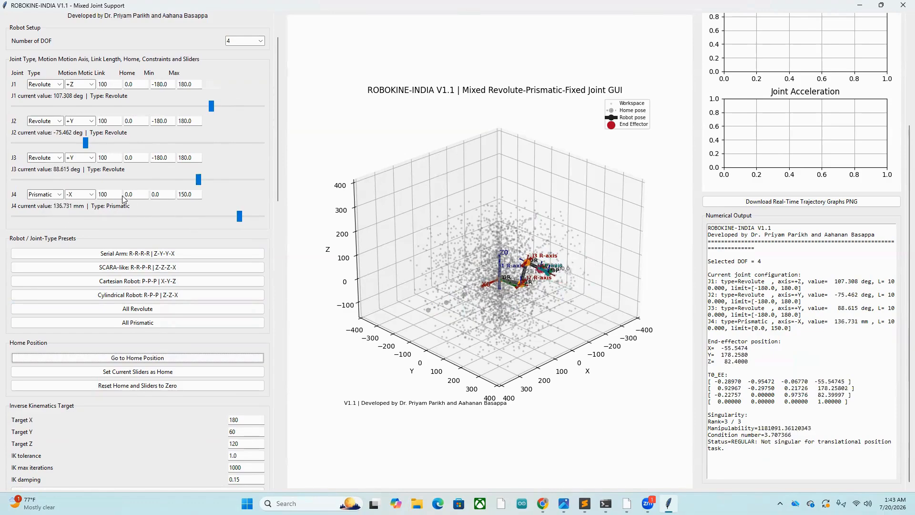
{"action": "left_click", "coordinate": [89, 194]}
{"action": "left_click", "coordinate": [82, 204]}
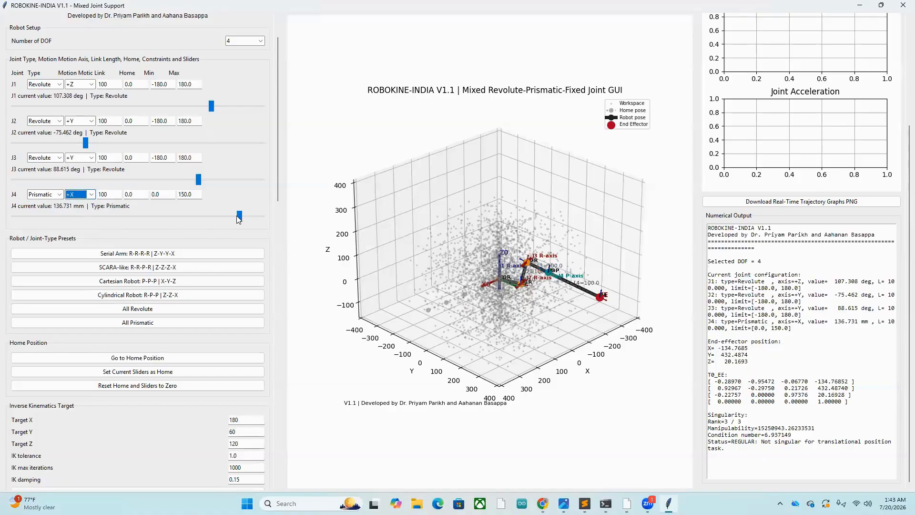
{"action": "left_click_drag", "start_coordinate": [239, 216], "coordinate": [280, 217]}
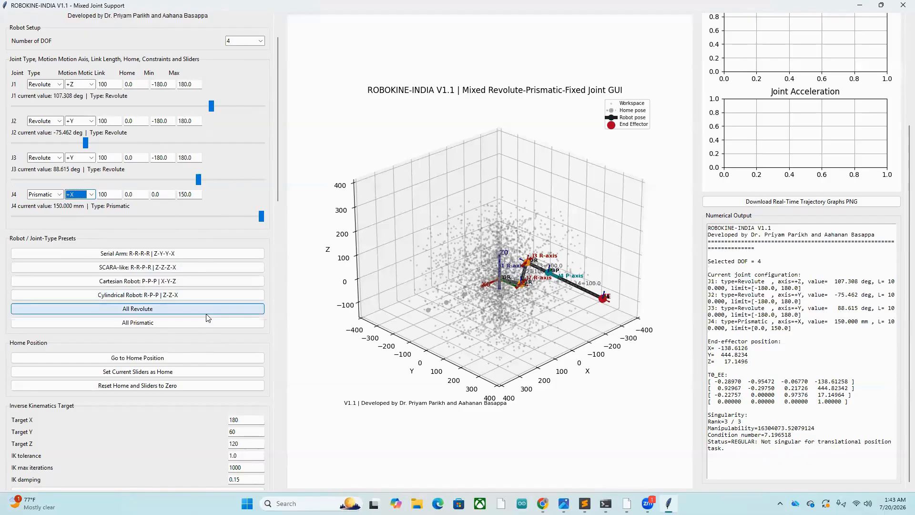
{"action": "left_click_drag", "start_coordinate": [278, 177], "coordinate": [302, 299]}
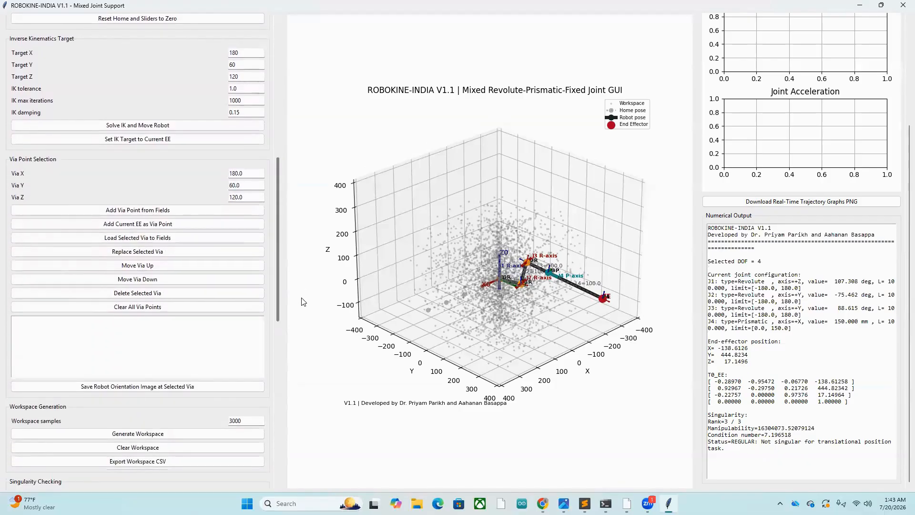
{"action": "left_click", "coordinate": [165, 228]}
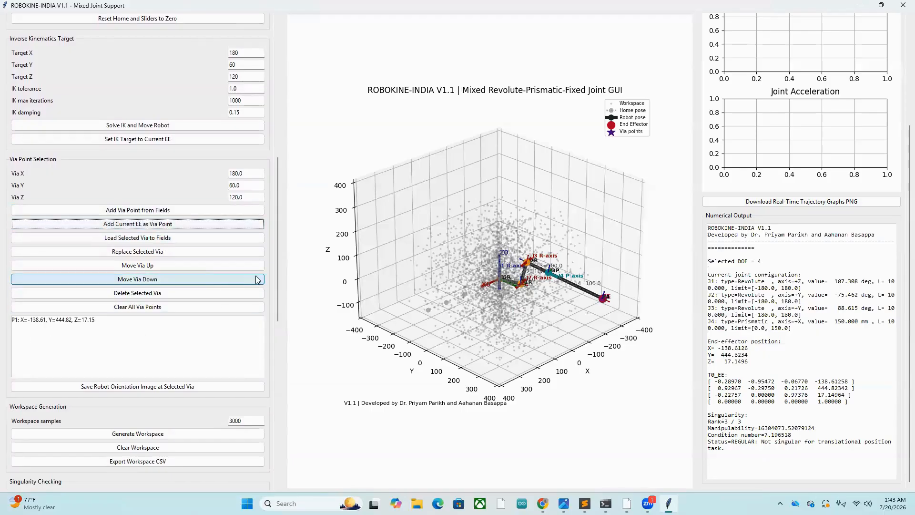
Pose J1 at about -123°, J2 at -116°, J3 at 30° and J4 at 73 mm, and add it as the second via point
{"action": "left_click_drag", "start_coordinate": [280, 274], "coordinate": [277, 138]}
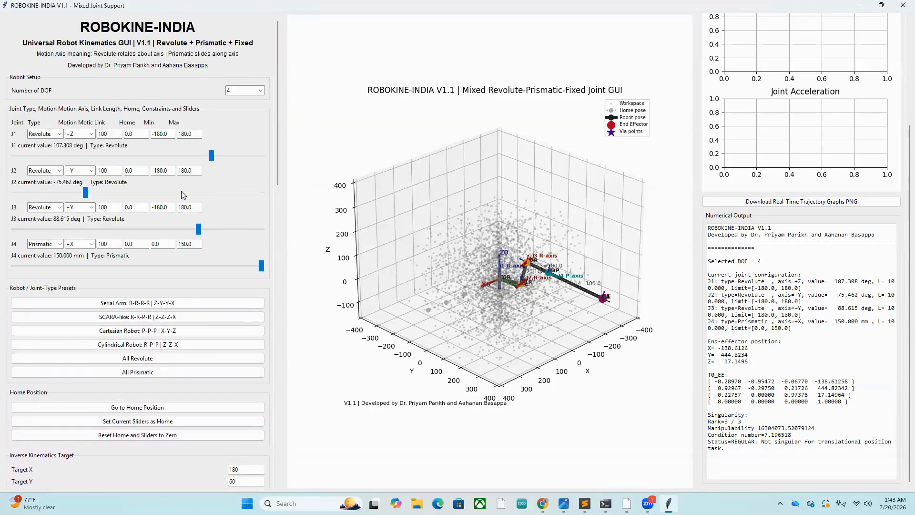
{"action": "left_click", "coordinate": [203, 229]}
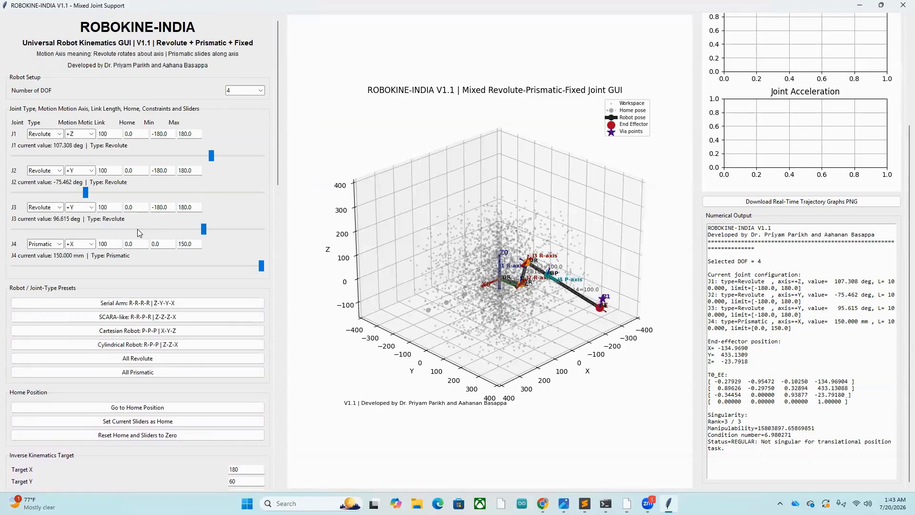
{"action": "left_click_drag", "start_coordinate": [86, 192], "coordinate": [59, 193]}
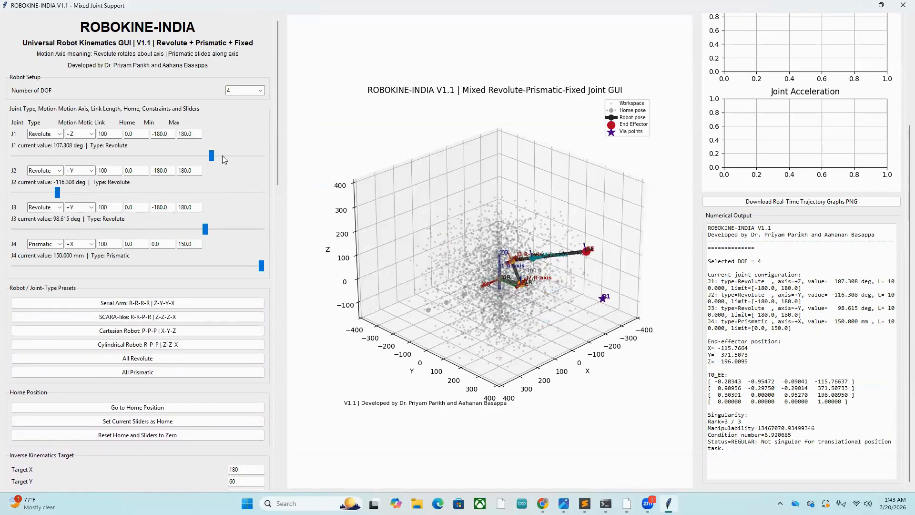
{"action": "left_click_drag", "start_coordinate": [212, 156], "coordinate": [53, 155]}
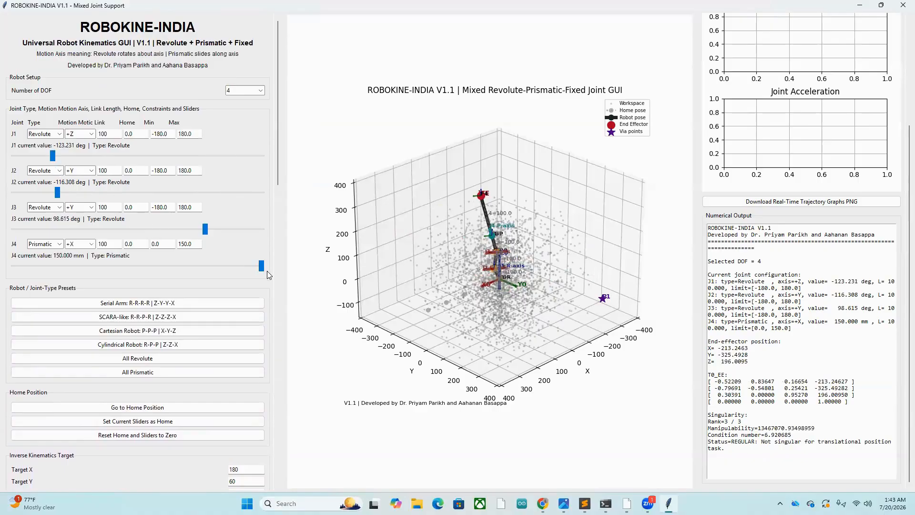
{"action": "left_click_drag", "start_coordinate": [256, 264], "coordinate": [133, 266]}
{"action": "left_click_drag", "start_coordinate": [206, 227], "coordinate": [155, 230]}
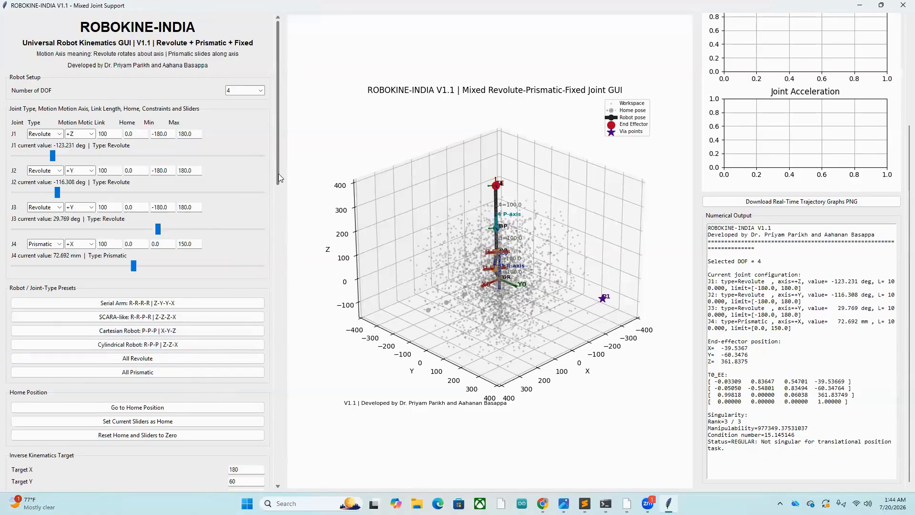
{"action": "left_click_drag", "start_coordinate": [278, 173], "coordinate": [120, 170]}
{"action": "left_click", "coordinate": [195, 255]}
Pose J1 at about 30°, J2 at -23°, J3 at -45° and J4 at 101 mm, and add it as the third via point
{"action": "left_click_drag", "start_coordinate": [52, 156], "coordinate": [158, 155]}
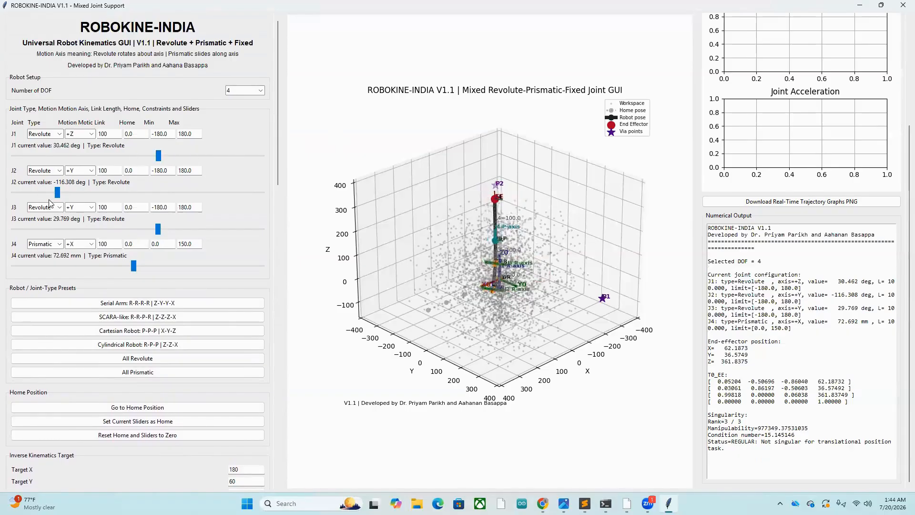
{"action": "left_click_drag", "start_coordinate": [57, 193], "coordinate": [59, 193]}
{"action": "left_click", "coordinate": [92, 193]}
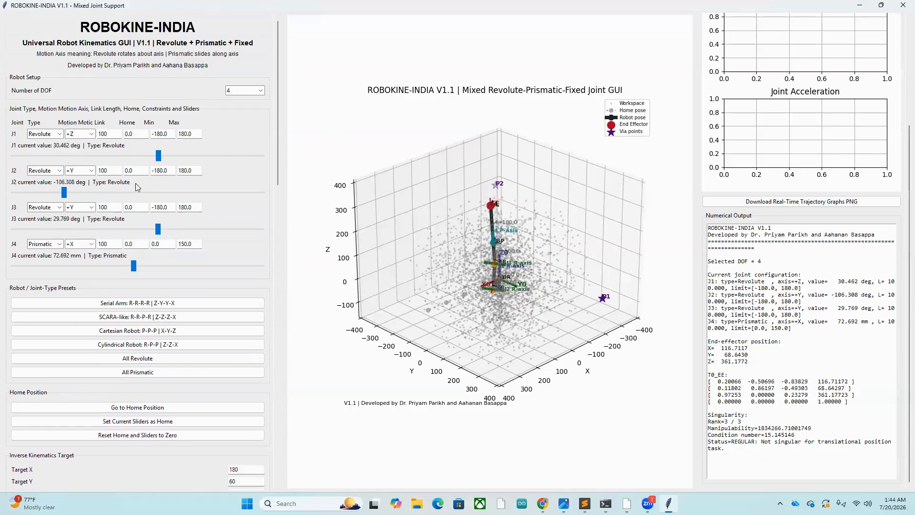
{"action": "left_click_drag", "start_coordinate": [102, 193], "coordinate": [122, 193]}
{"action": "left_click_drag", "start_coordinate": [134, 231], "coordinate": [106, 232]}
{"action": "left_click_drag", "start_coordinate": [136, 262], "coordinate": [180, 263]}
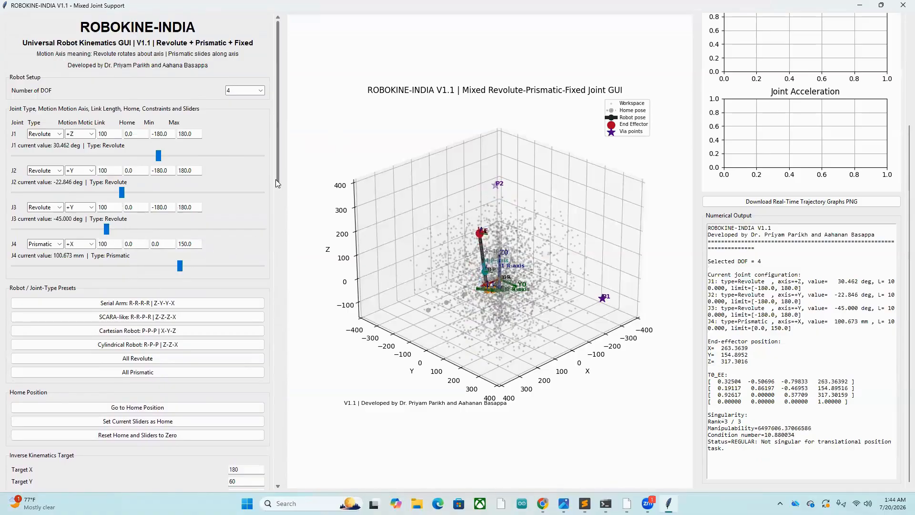
{"action": "left_click_drag", "start_coordinate": [275, 179], "coordinate": [227, 306]}
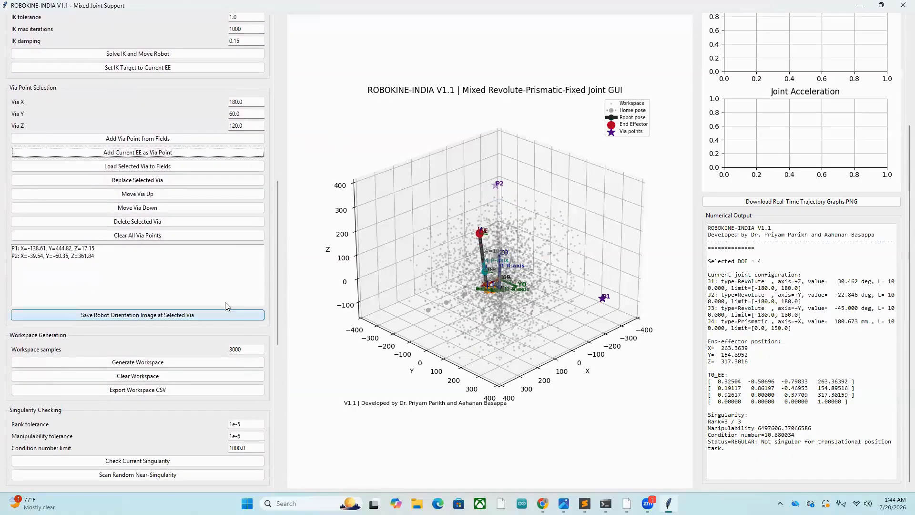
{"action": "left_click", "coordinate": [182, 153]}
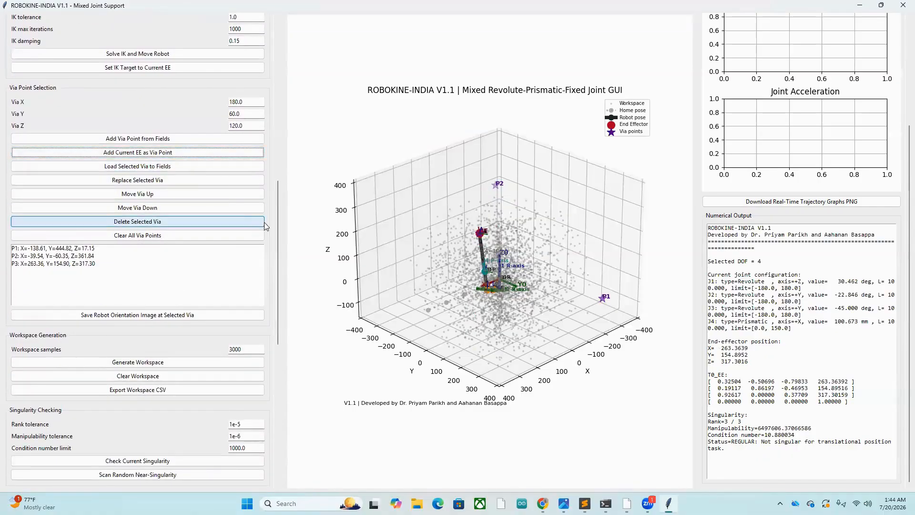
Solve inverse kinematics for the via points and generate the fifth-order polynomial trajectory through them
{"action": "left_click_drag", "start_coordinate": [276, 242], "coordinate": [324, 345]}
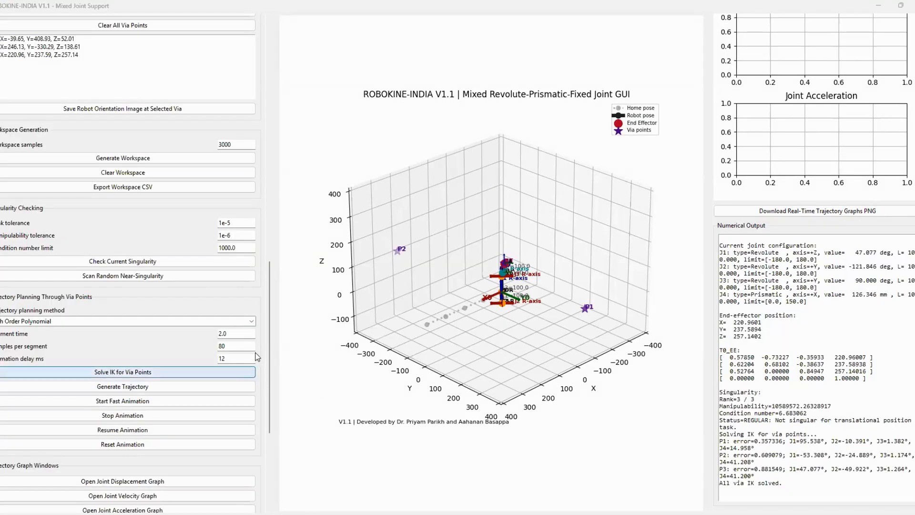
{"action": "left_click_drag", "start_coordinate": [271, 384], "coordinate": [275, 355]}
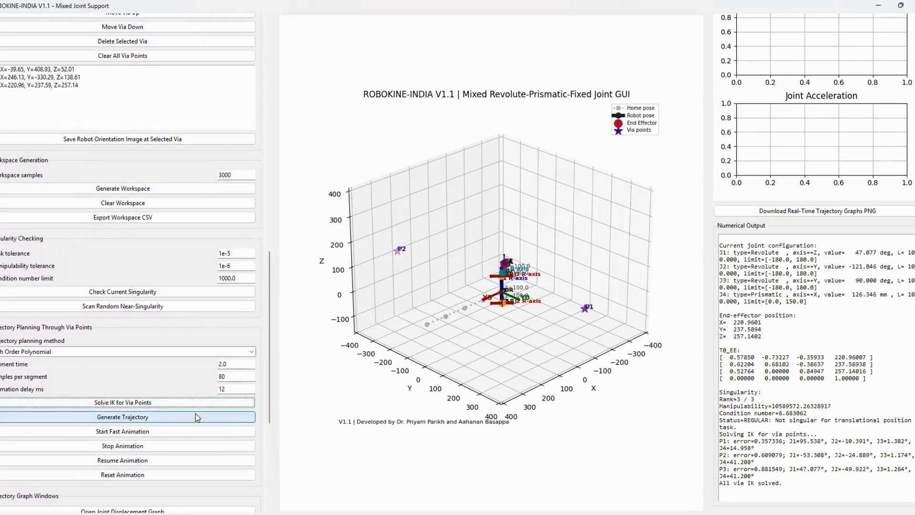
{"action": "left_click", "coordinate": [181, 405]}
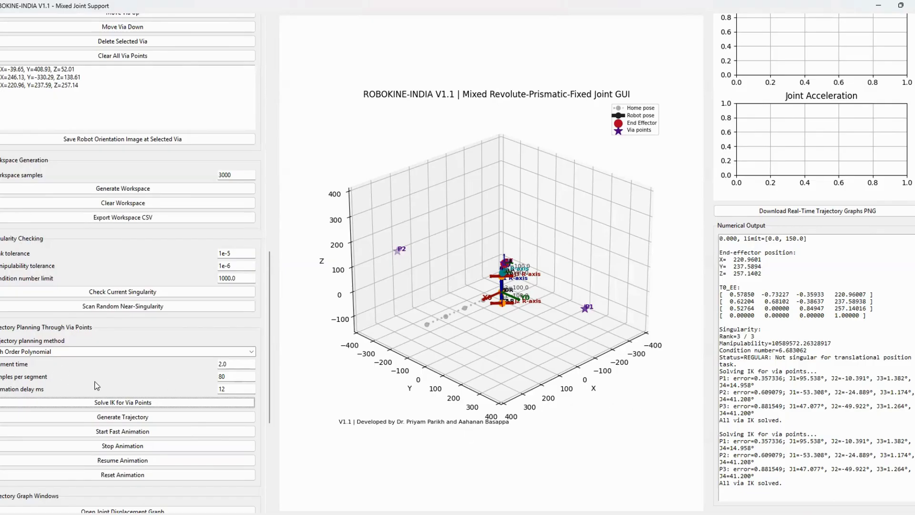
{"action": "scroll", "coordinate": [272, 343], "scroll_direction": "down", "scroll_amount": 3}
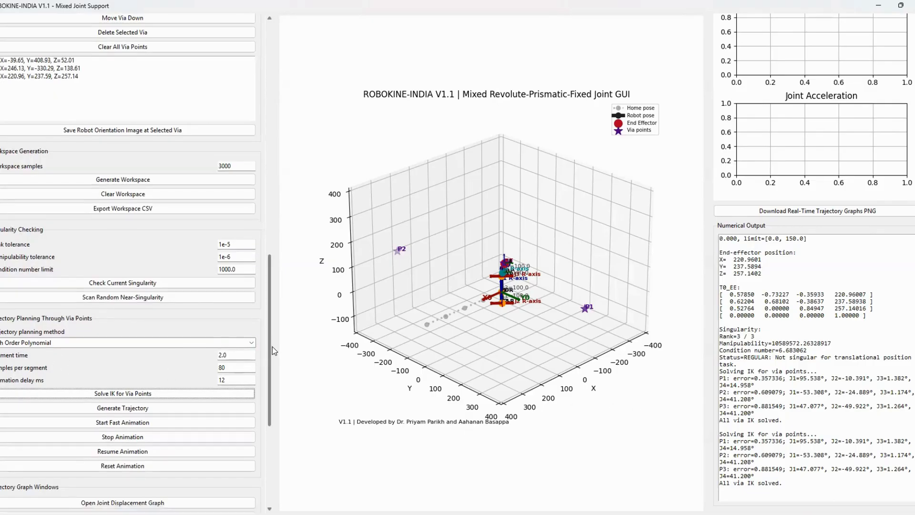
{"action": "left_click", "coordinate": [199, 297]}
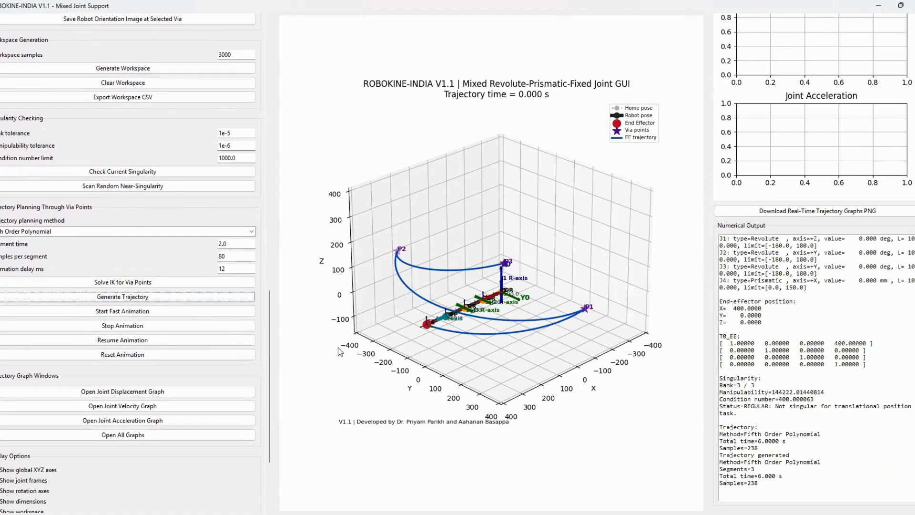
Run the fast animation of the trajectory with the real-time joint graphs in view, and stop it after the run
{"action": "scroll", "coordinate": [206, 324], "scroll_direction": "up", "scroll_amount": 2}
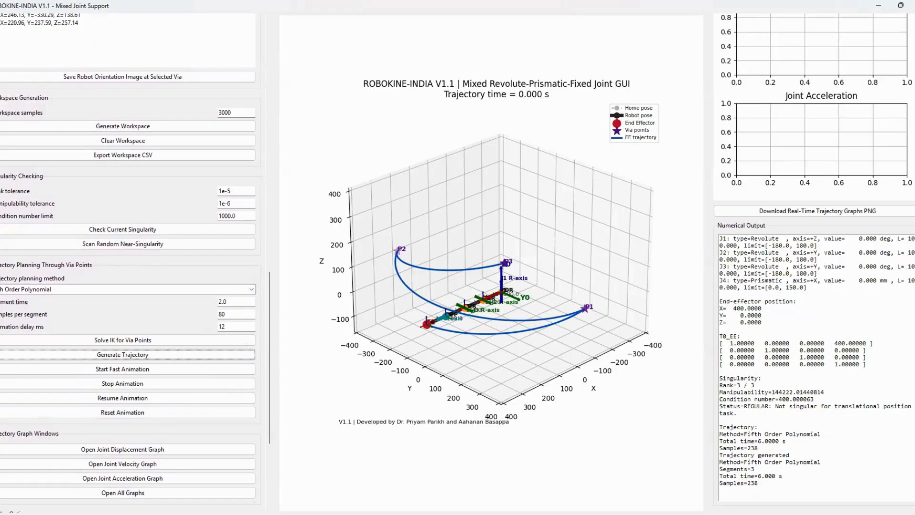
{"action": "scroll", "coordinate": [814, 262], "scroll_direction": "up", "scroll_amount": 5}
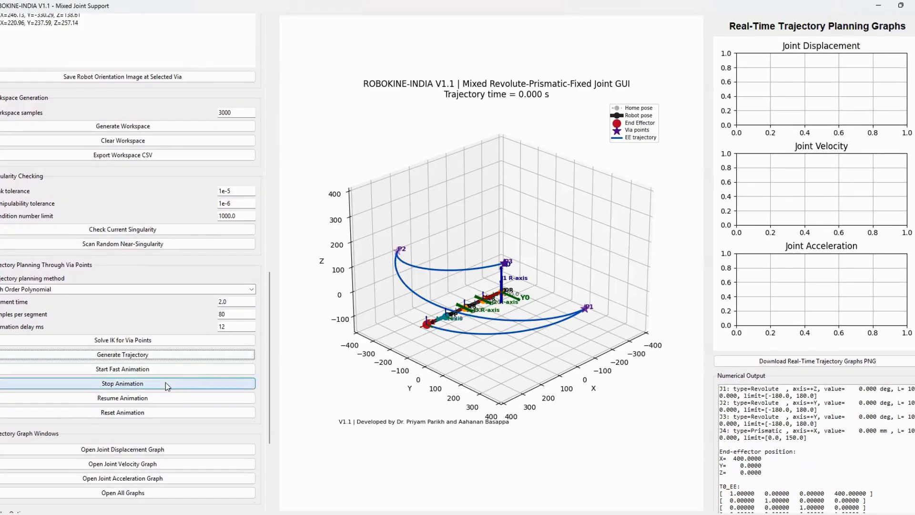
{"action": "left_click", "coordinate": [164, 366]}
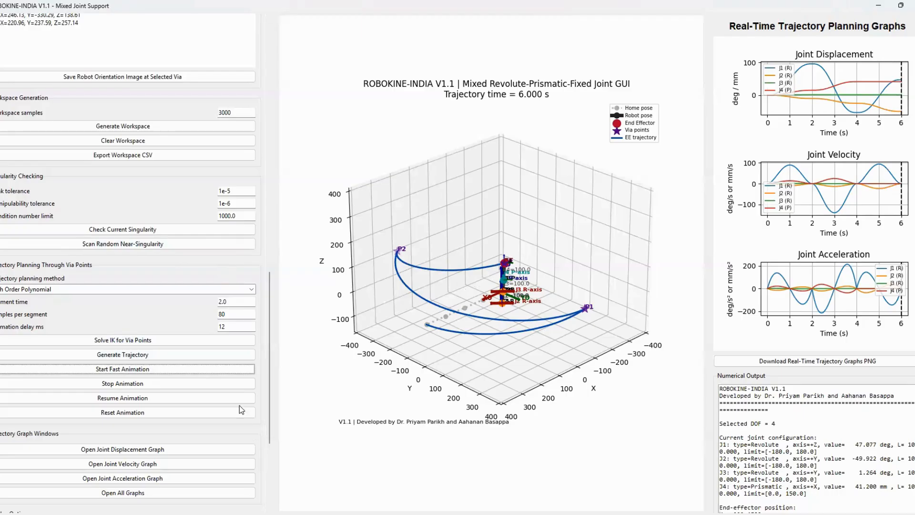
{"action": "left_click", "coordinate": [122, 384]}
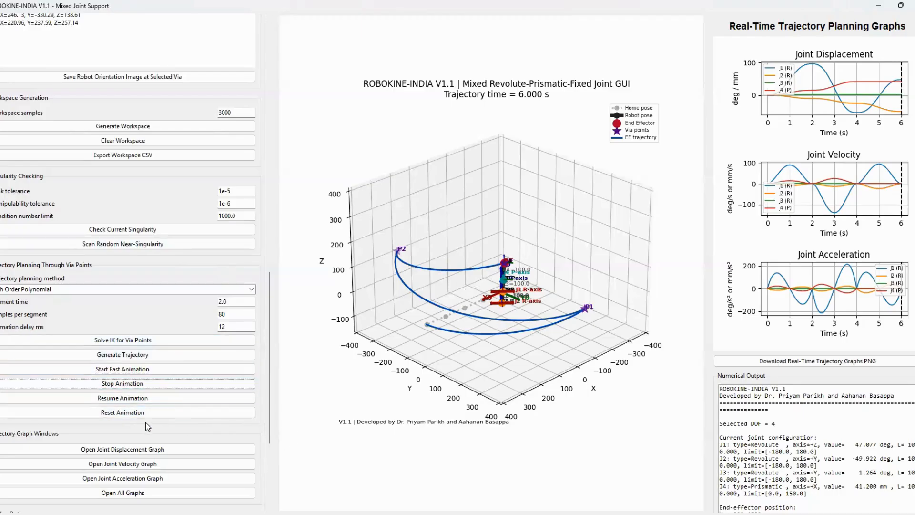
Open the joint displacement graph of the trajectory in its own window
{"action": "left_click_drag", "start_coordinate": [270, 396], "coordinate": [263, 450]}
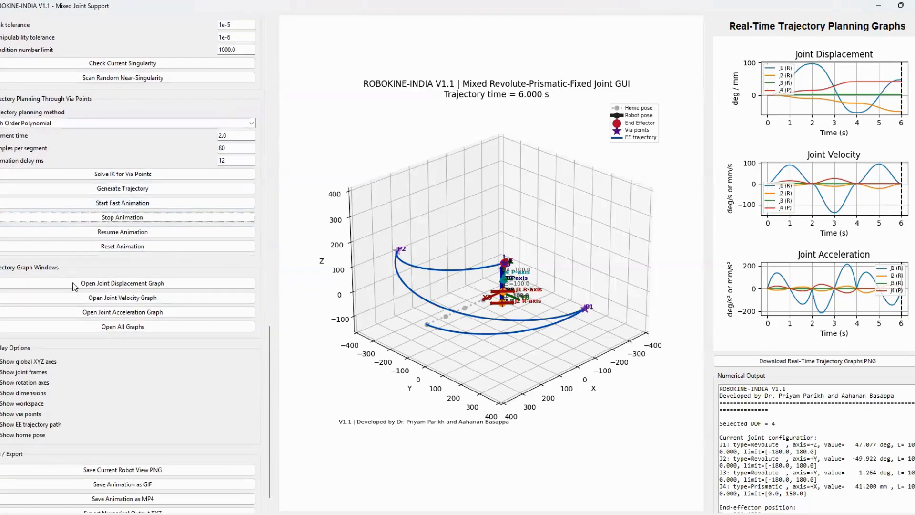
{"action": "left_click", "coordinate": [152, 282]}
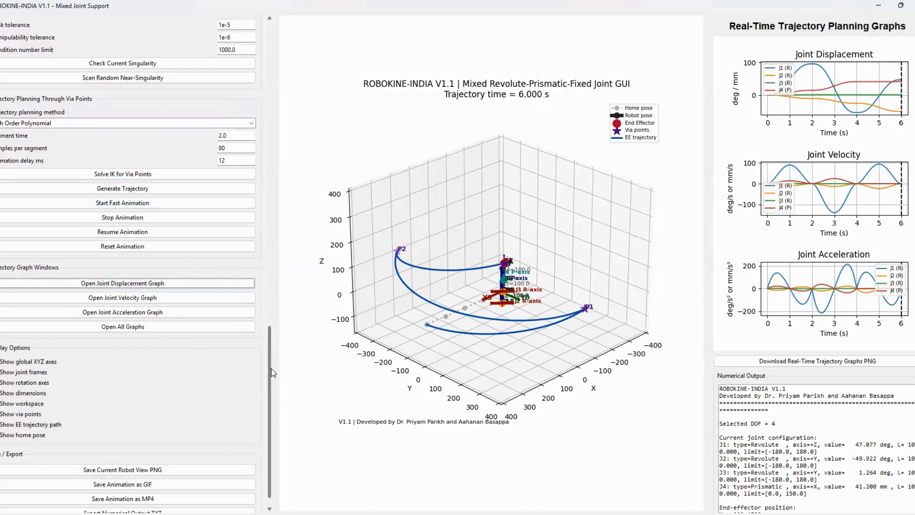
Save the trajectory animation as a GIF named git_tutorial3 in Documents, and close the preview of the file
{"action": "left_click_drag", "start_coordinate": [271, 367], "coordinate": [273, 413]}
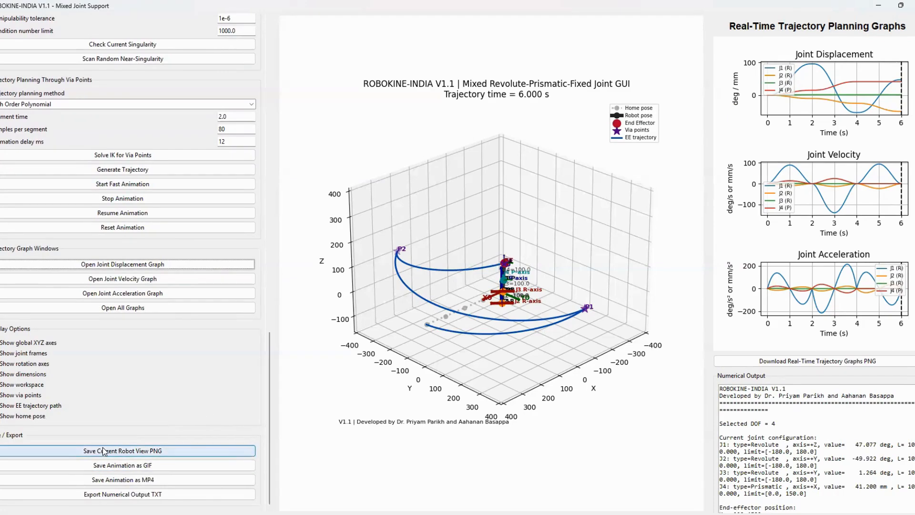
{"action": "left_click", "coordinate": [103, 462]}
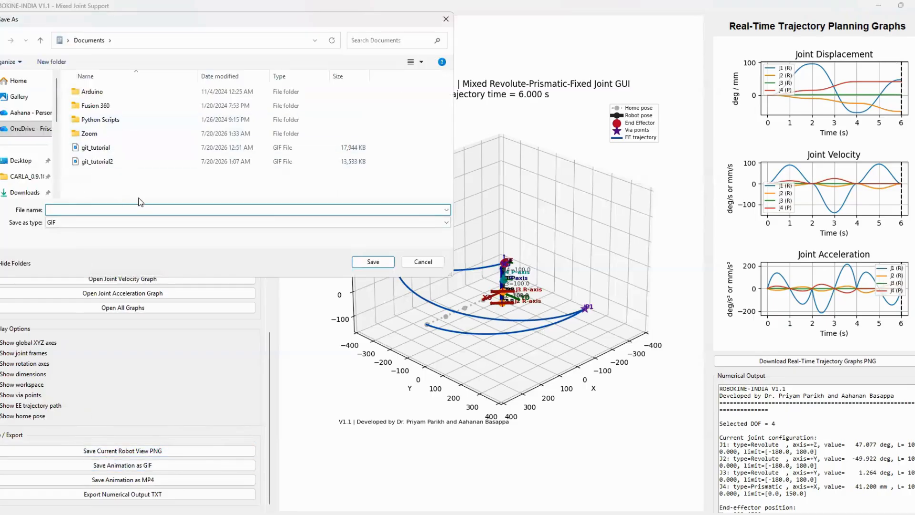
{"action": "type", "text": "git_tuto"}
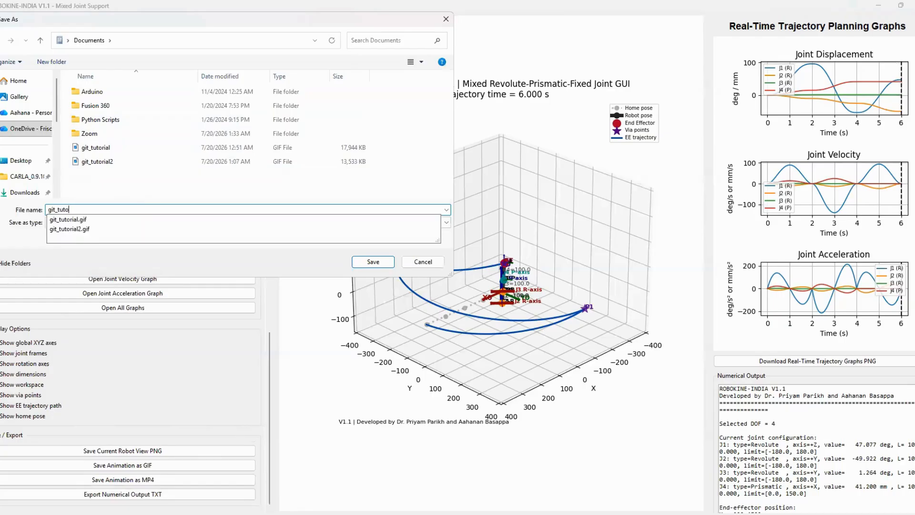
{"action": "type", "text": "rial3"}
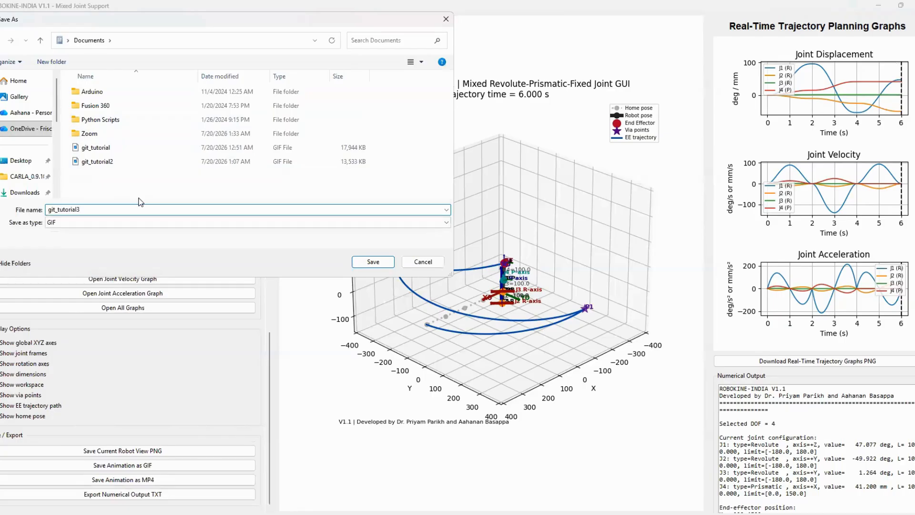
{"action": "left_click", "coordinate": [371, 262]}
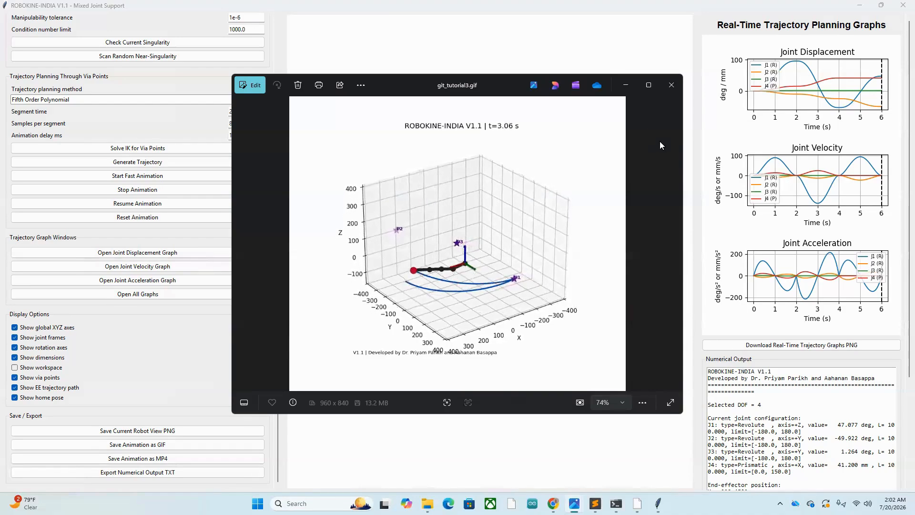
{"action": "left_click", "coordinate": [672, 85]}
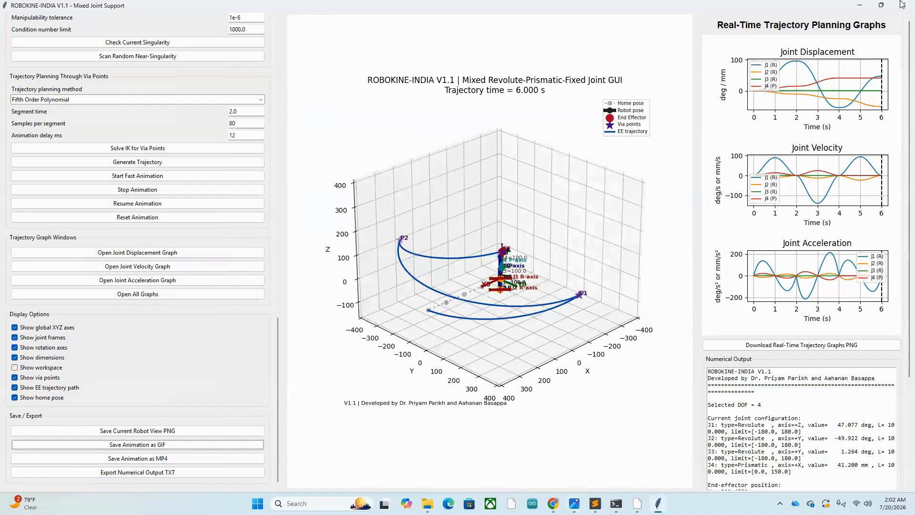
Switch to the Simple ML-Based IK GUI for the 4DOF robot and set the machine learning model type to Random Forest
{"action": "left_click", "coordinate": [860, 5]}
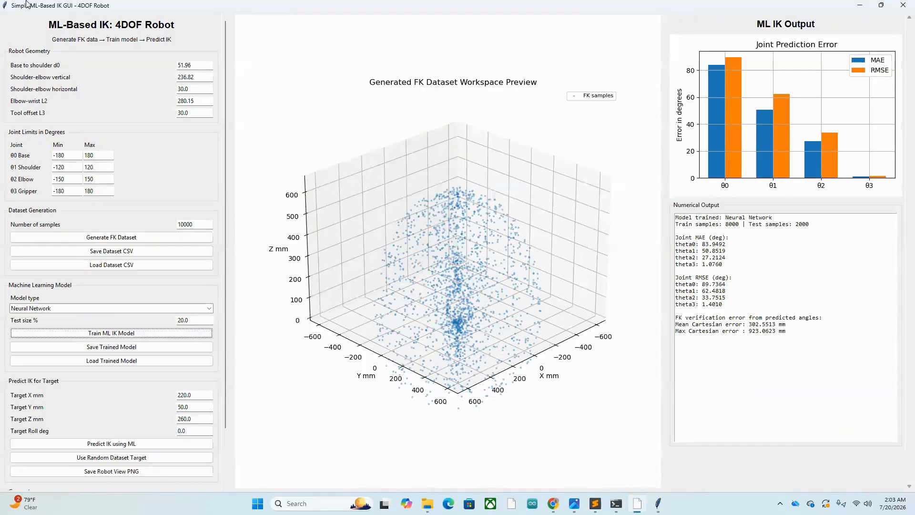
{"action": "left_click", "coordinate": [60, 311]}
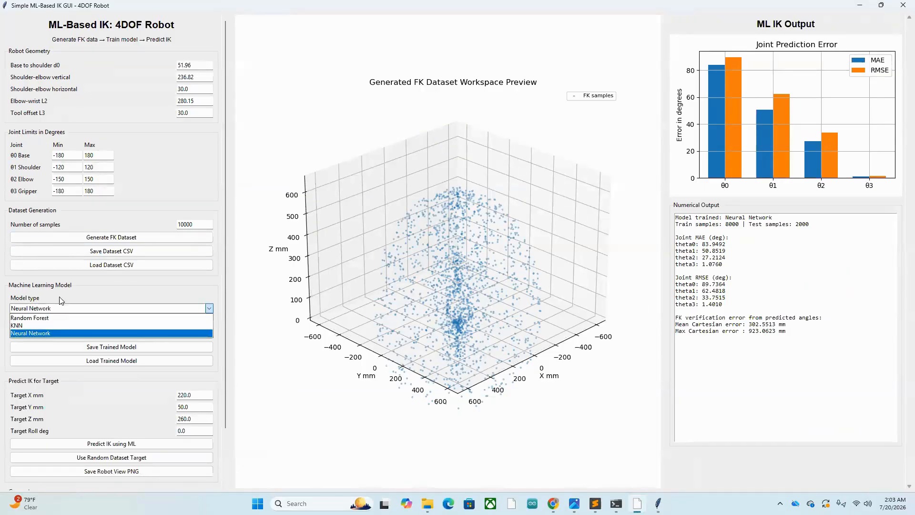
{"action": "left_click", "coordinate": [57, 318]}
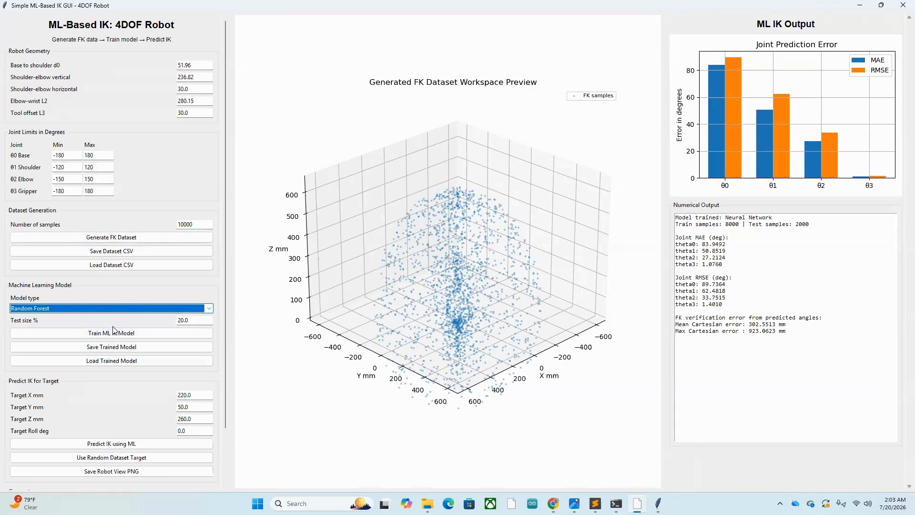
Generate a new FK dataset with 10000 samples and train the Random Forest IK model on it with a 20% test size
{"action": "left_click", "coordinate": [120, 240]}
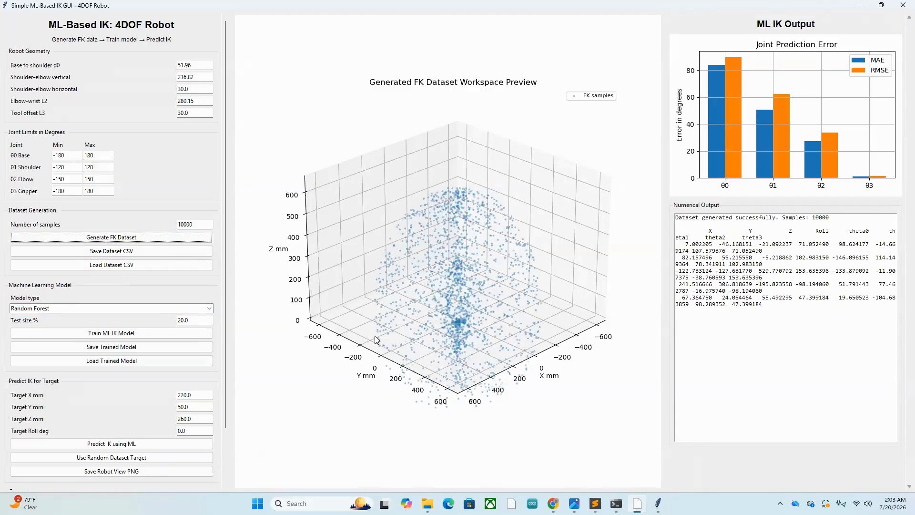
{"action": "left_click", "coordinate": [48, 336]}
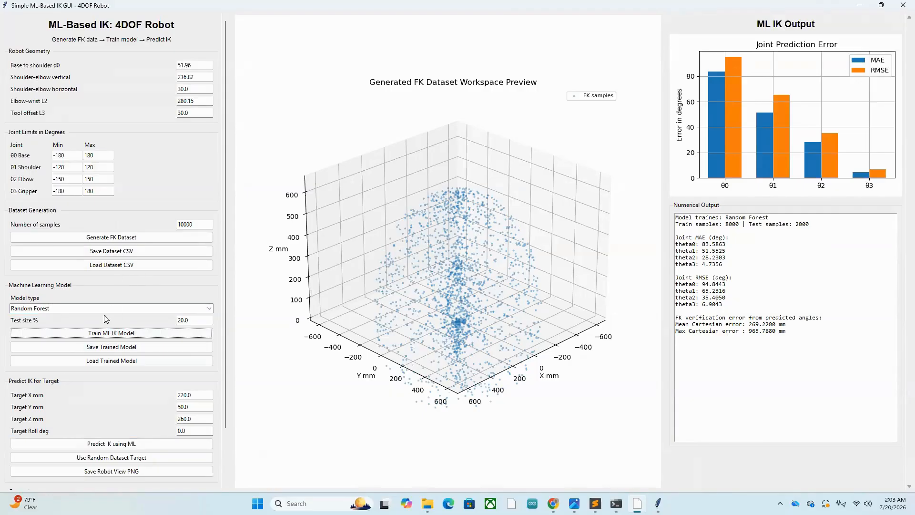
Change the machine learning model type to KNN and train the IK model on the same dataset
{"action": "left_click", "coordinate": [157, 308]}
{"action": "left_click", "coordinate": [149, 333]}
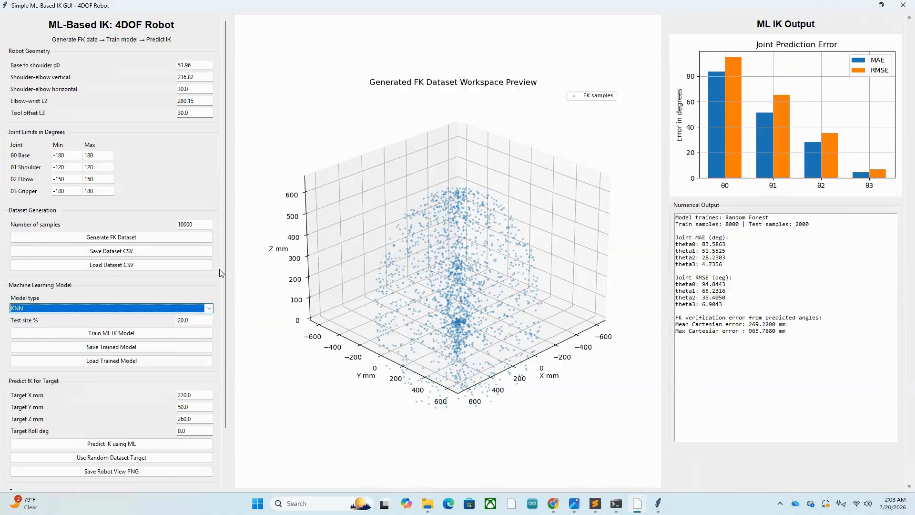
{"action": "left_click", "coordinate": [149, 334]}
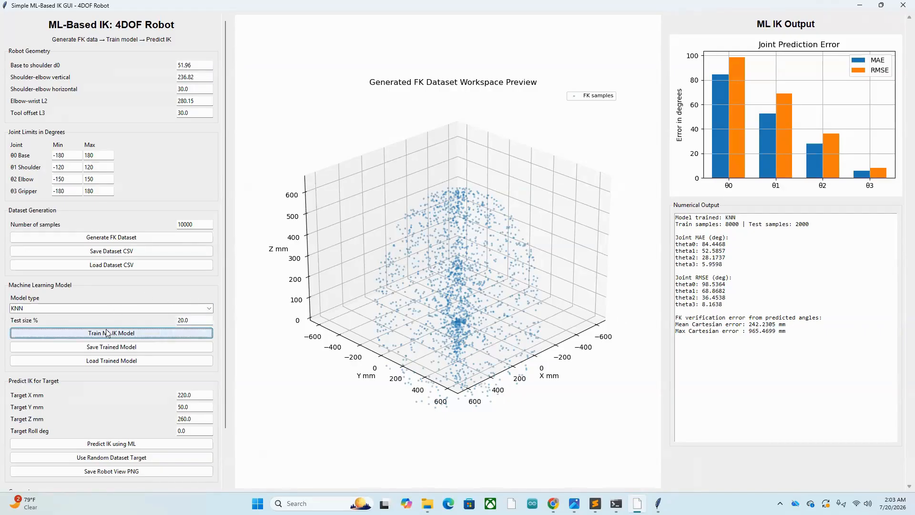
Switch the model type to Neural Network and start training the IK model on the current dataset
{"action": "left_click", "coordinate": [89, 310]}
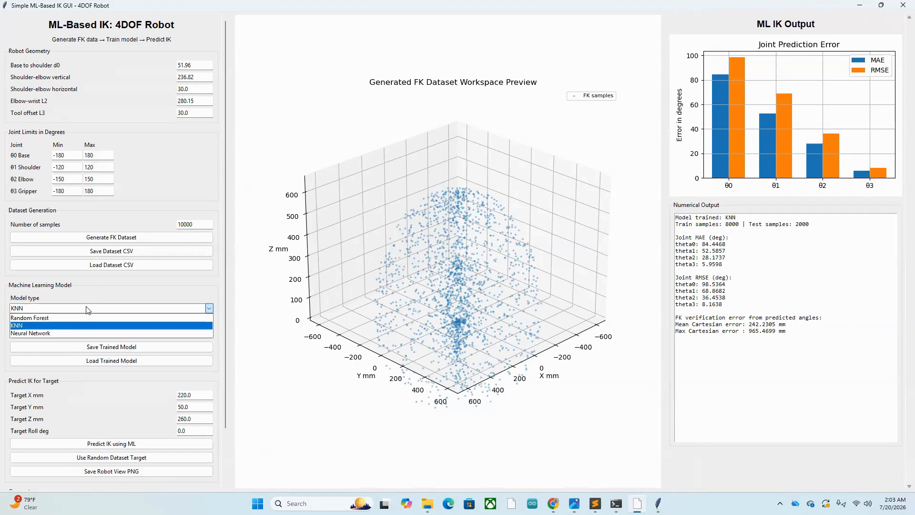
{"action": "left_click", "coordinate": [73, 333]}
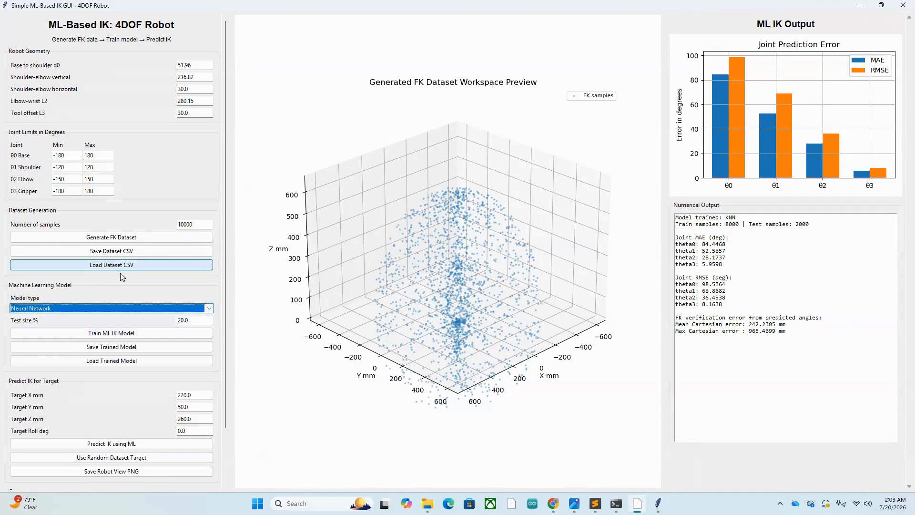
{"action": "left_click", "coordinate": [122, 333]}
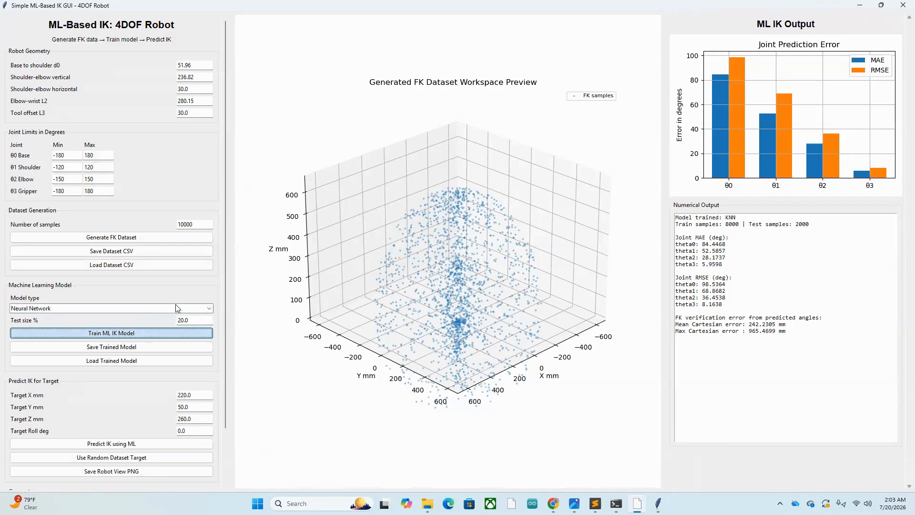